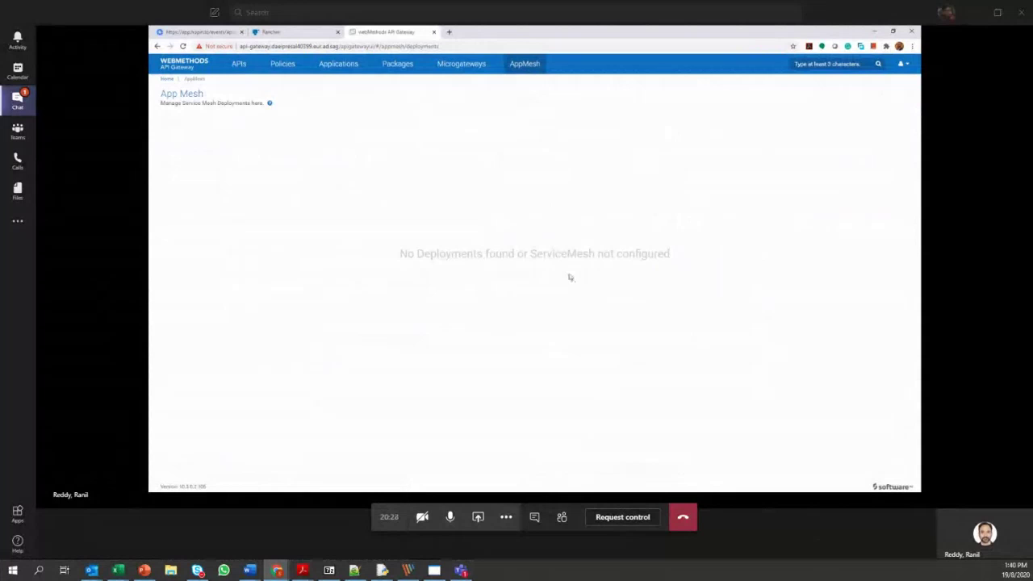
Upload kubeconfig.yaml in Administration's Service Mesh settings to fill in the cluster name and endpoint
left_click(902, 63)
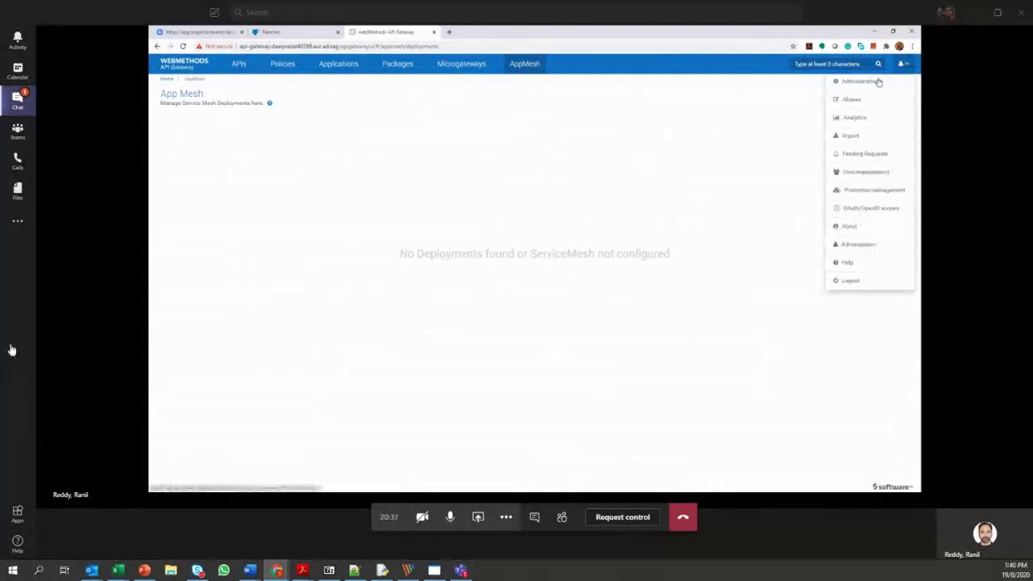
left_click(858, 83)
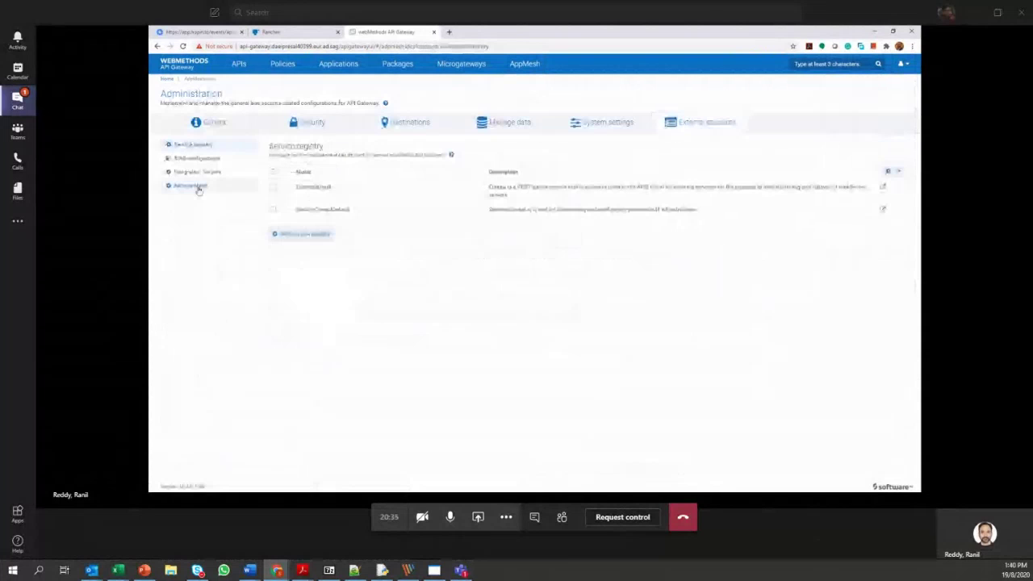
left_click(192, 186)
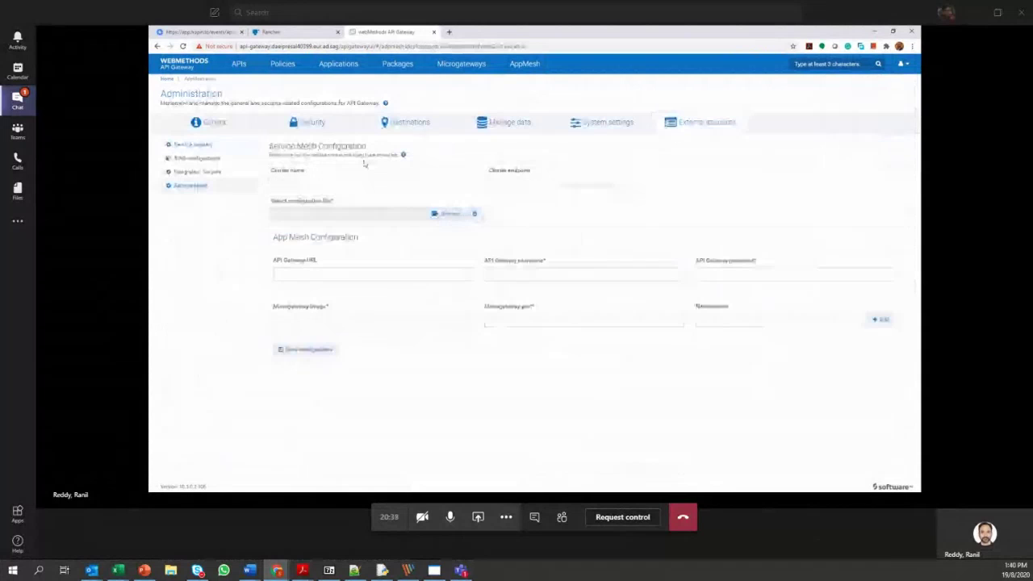
left_click_drag(364, 155, 390, 155)
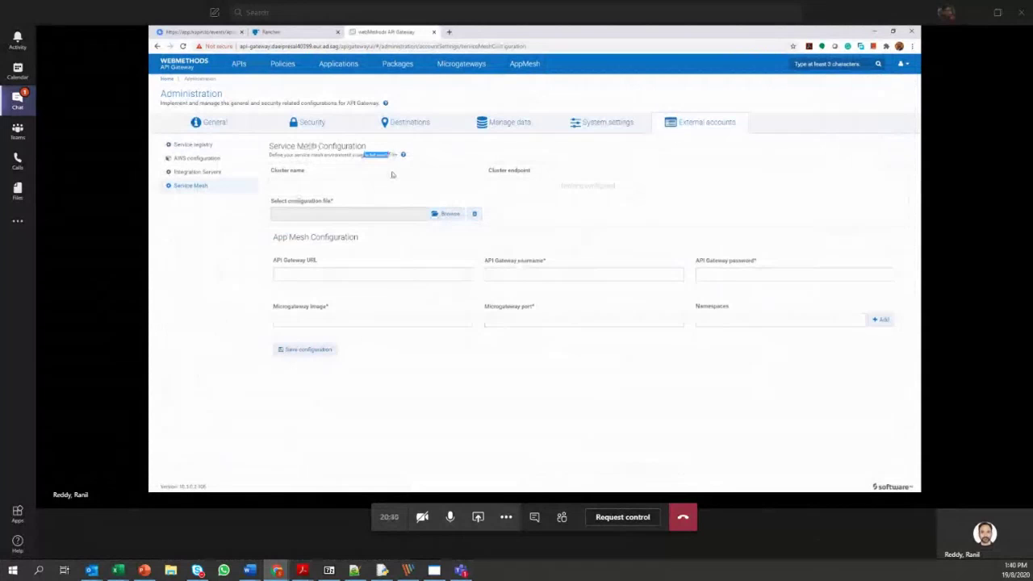
left_click(440, 215)
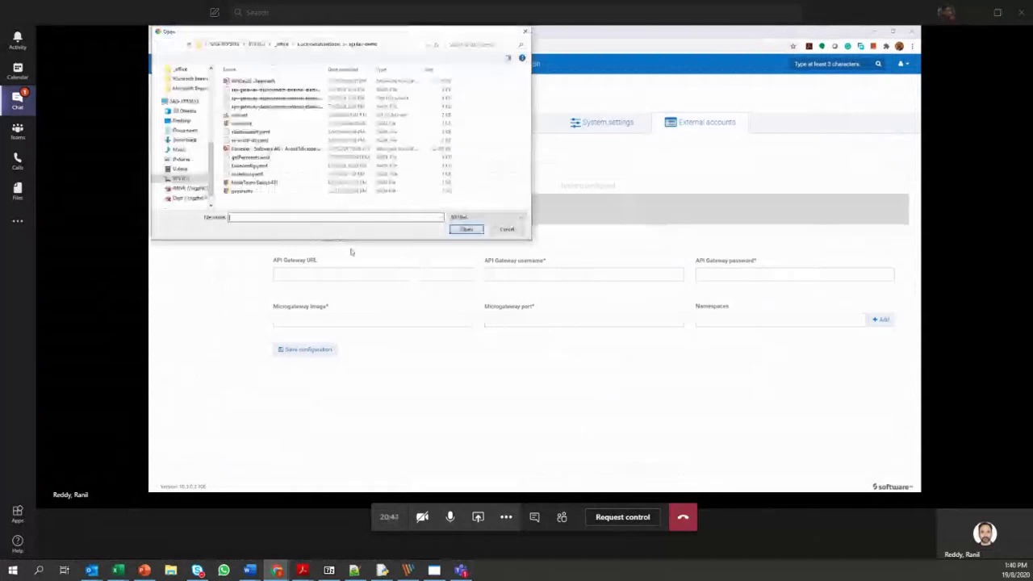
left_click(262, 166)
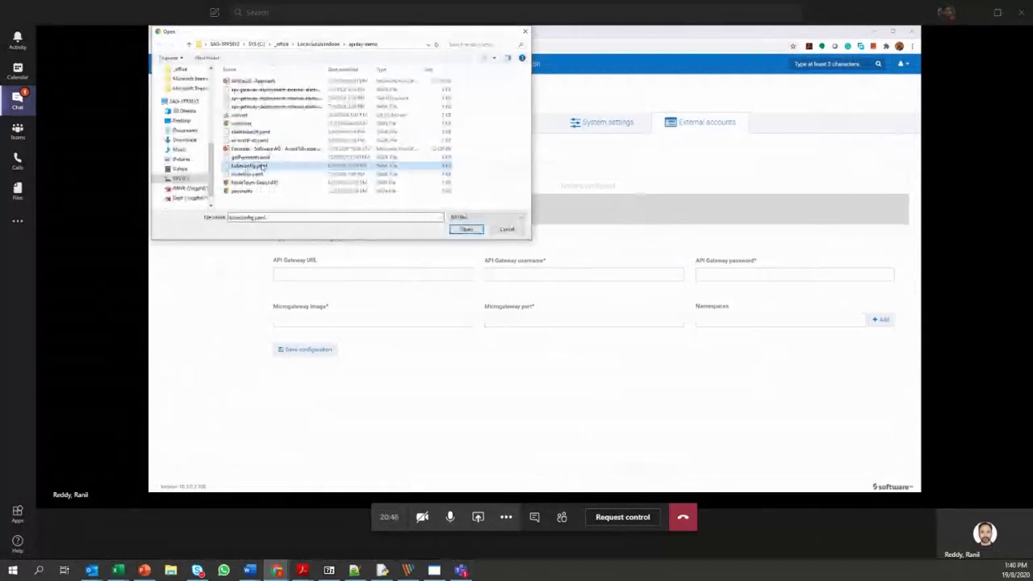
left_click(467, 230)
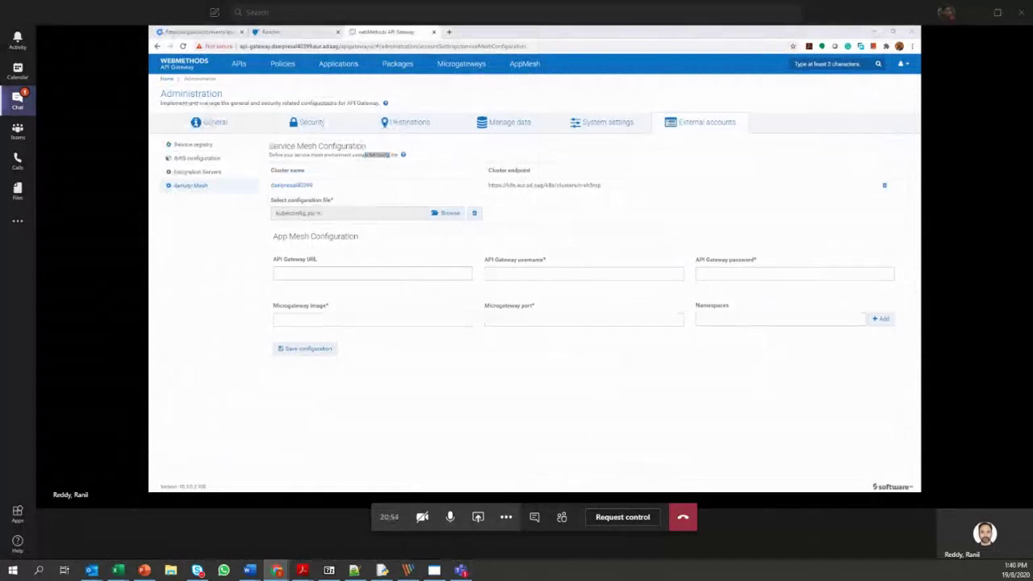
left_click(347, 276)
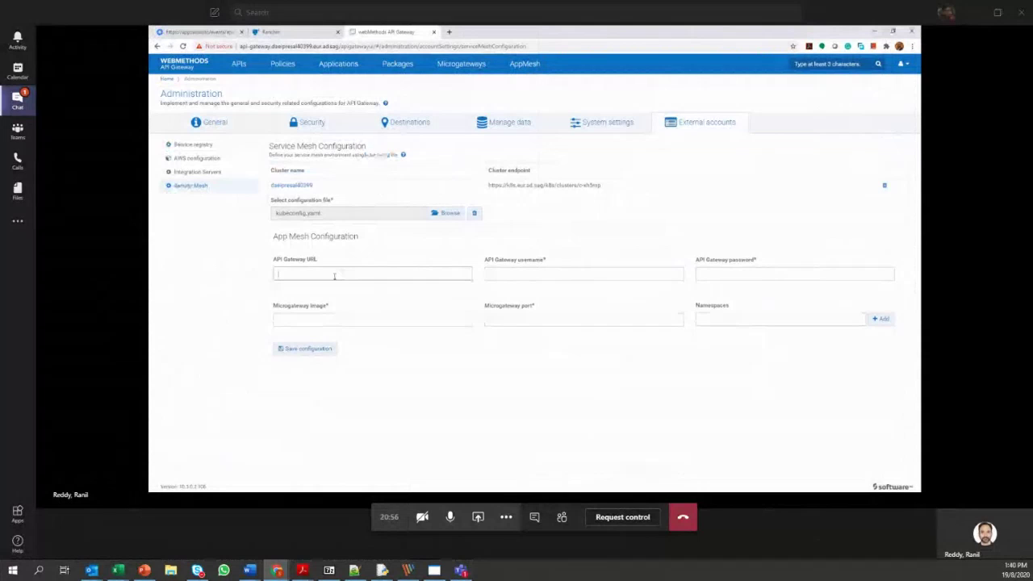
key("ctrl+v")
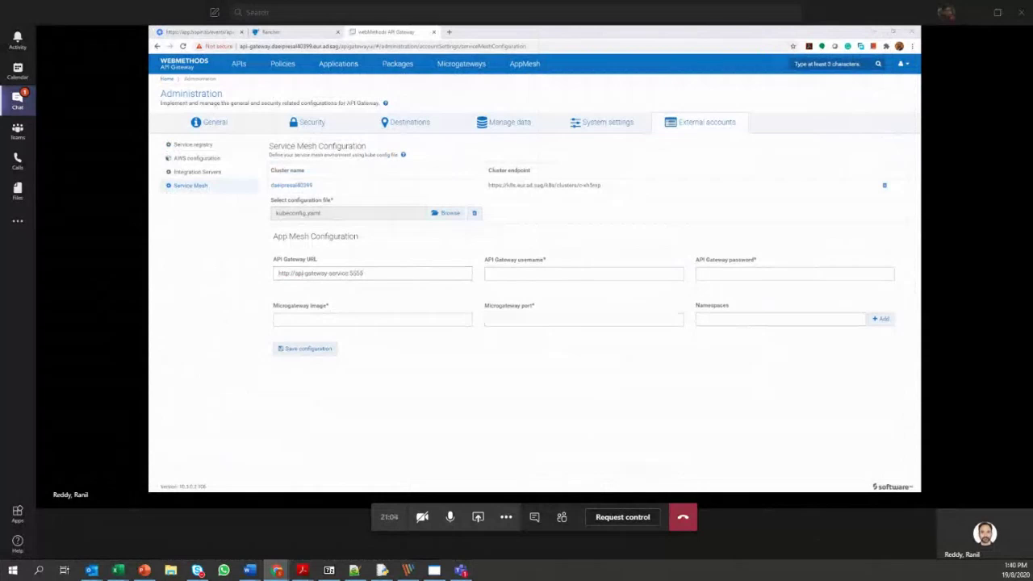
left_click(320, 319)
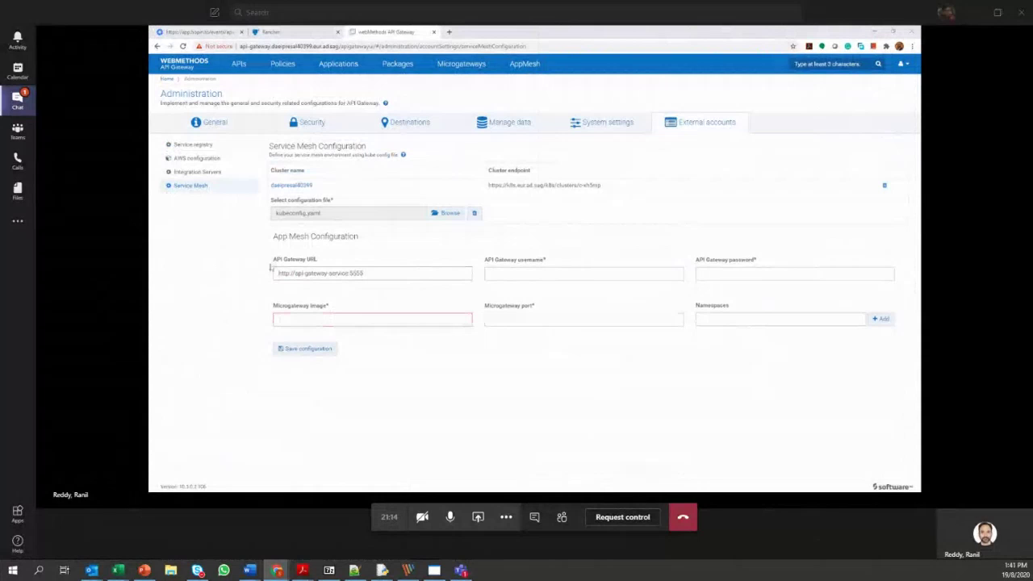
mouse_move(331, 318)
key("ctrl+v")
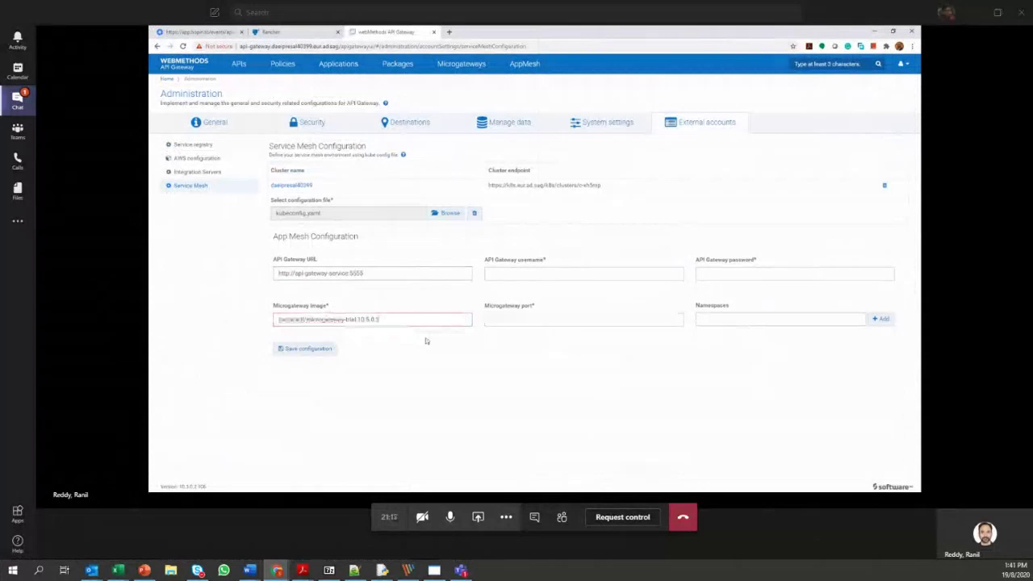
Enter username Administrator and its password, add the namespace, and save with port 7070
left_click(516, 272)
type("Administrator")
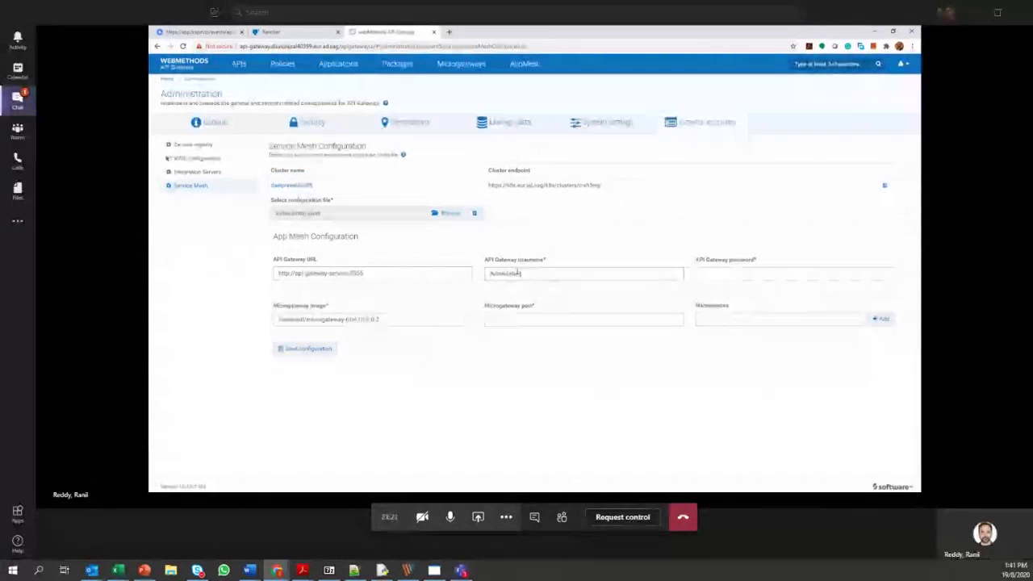
key("Tab")
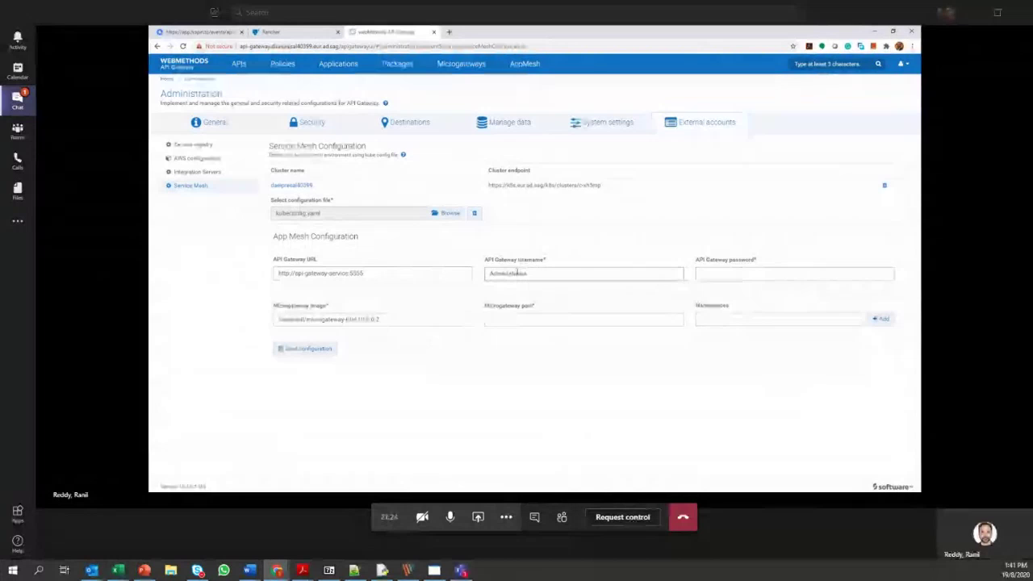
key("Tab")
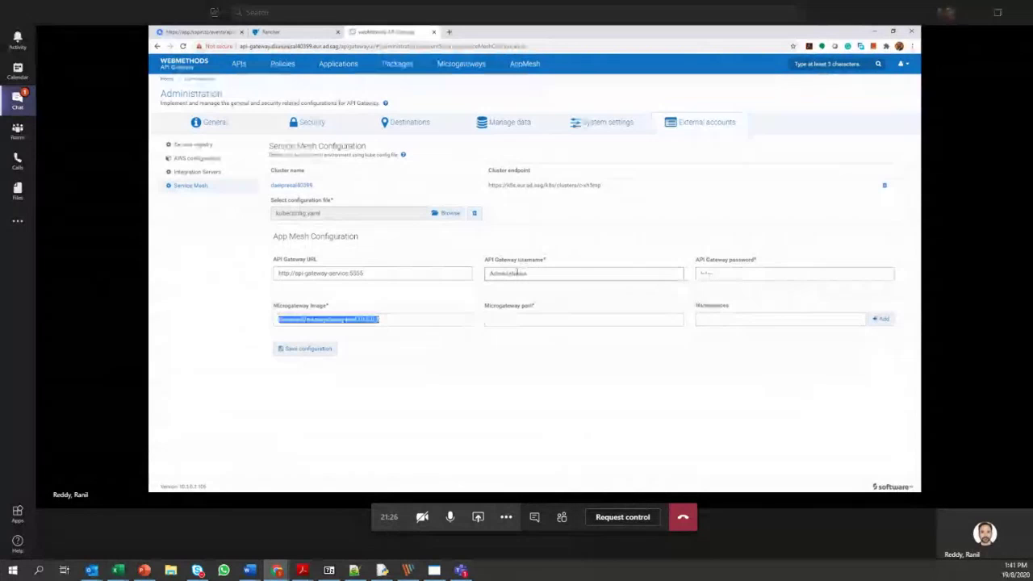
key("Tab")
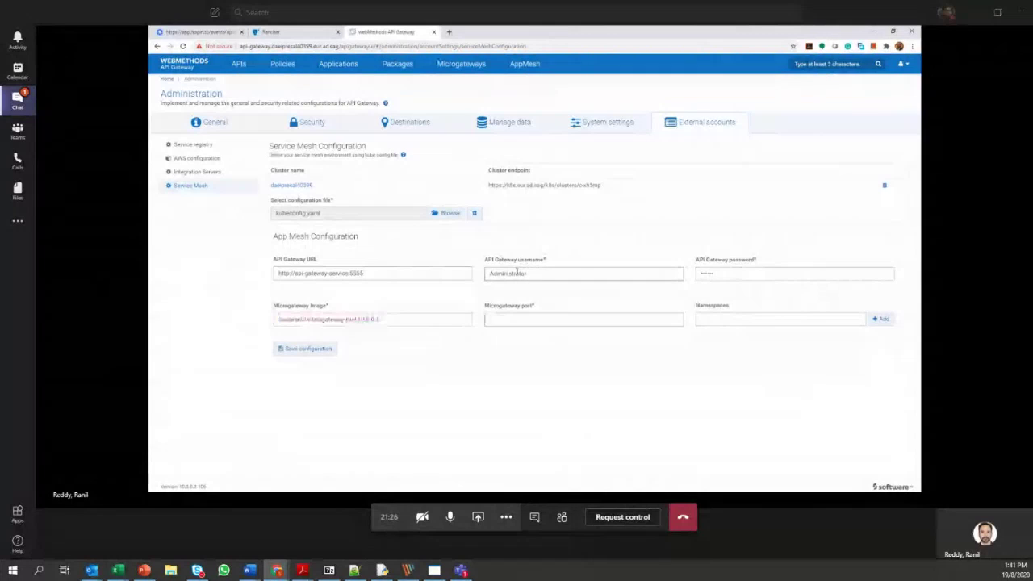
key("Tab")
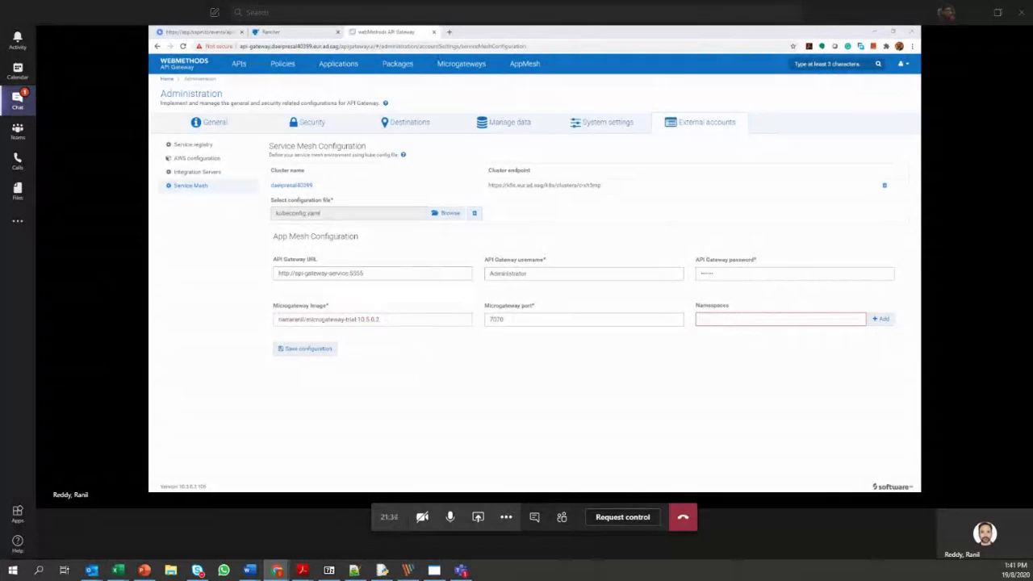
mouse_move(713, 320)
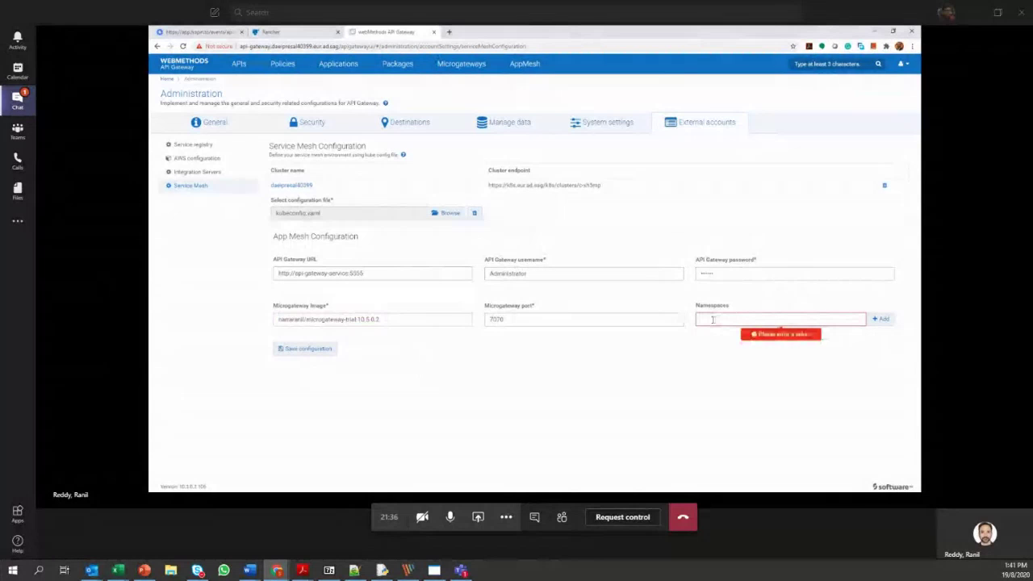
type("aws-presales")
left_click(880, 319)
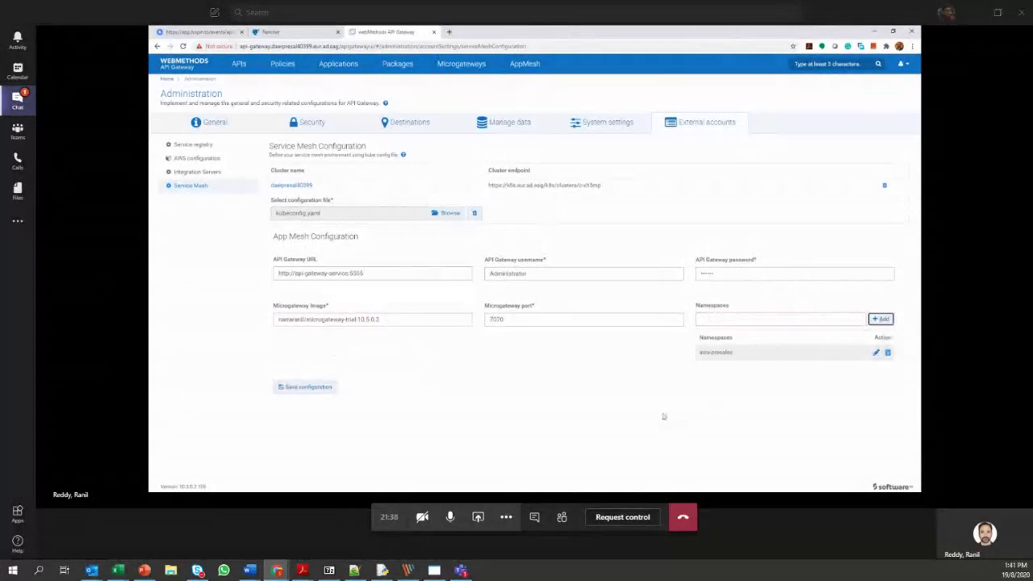
left_click(305, 388)
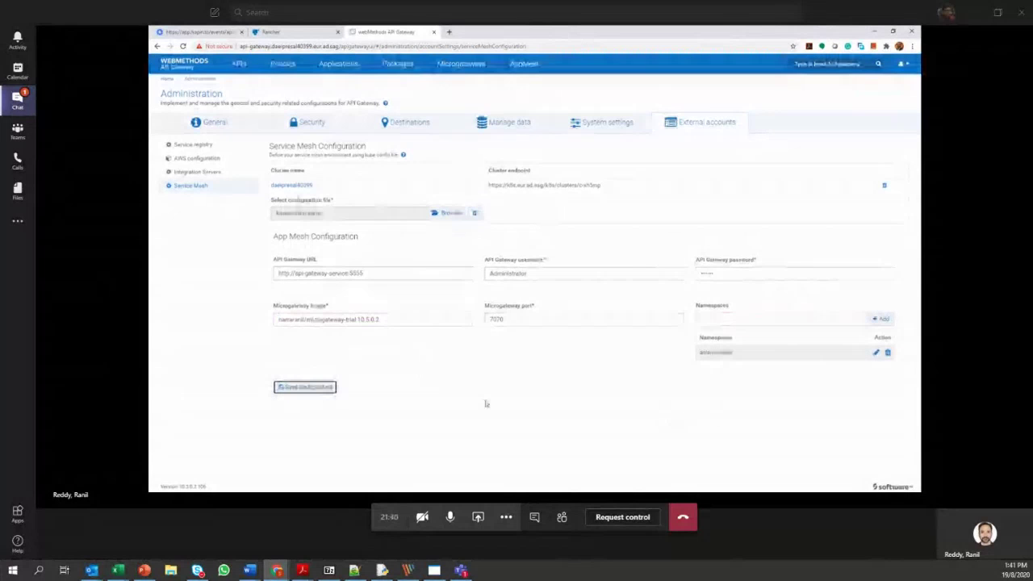
APIfy the products deployment from its details in the AppMesh list
left_click(525, 63)
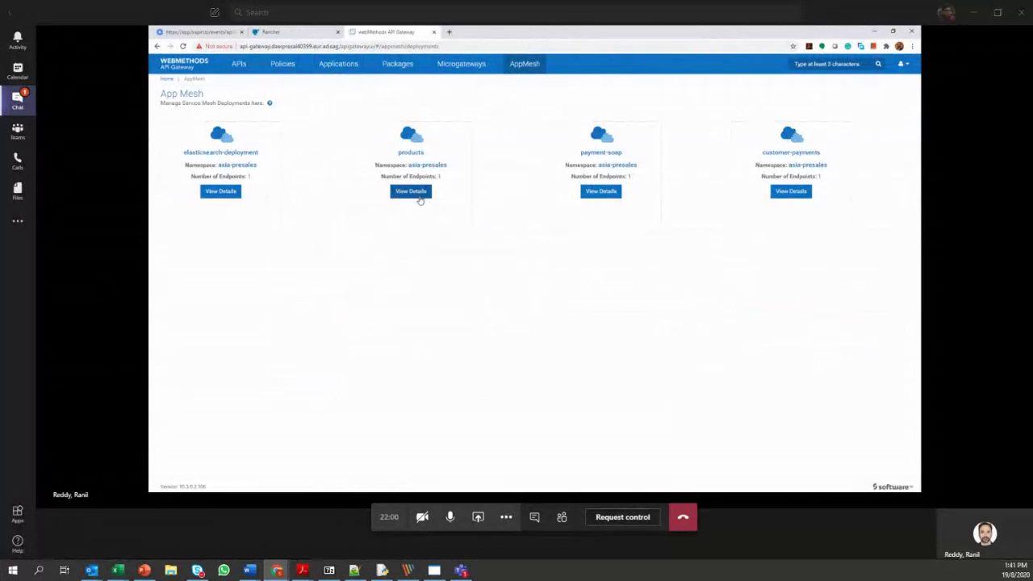
left_click(416, 193)
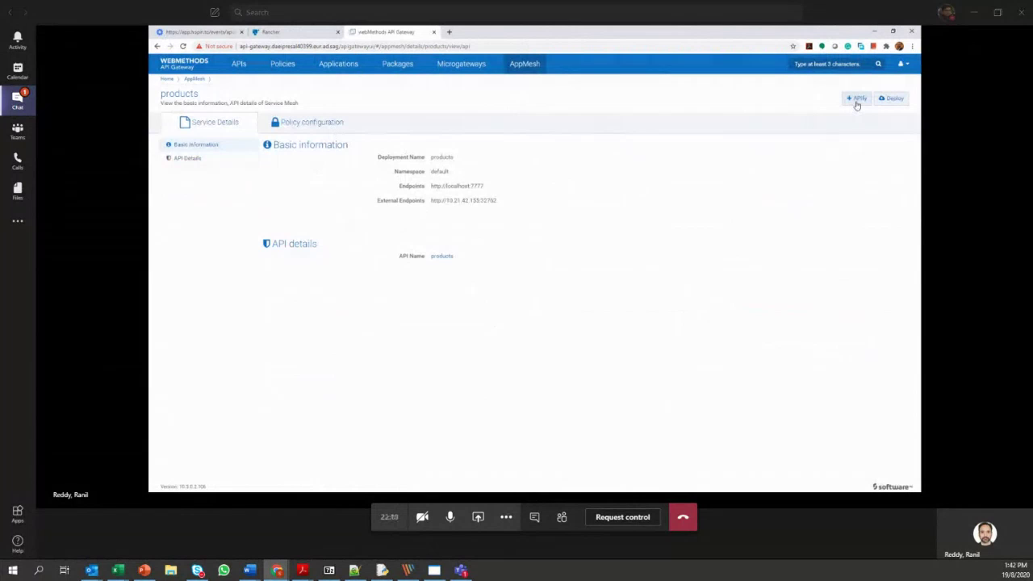
left_click(857, 100)
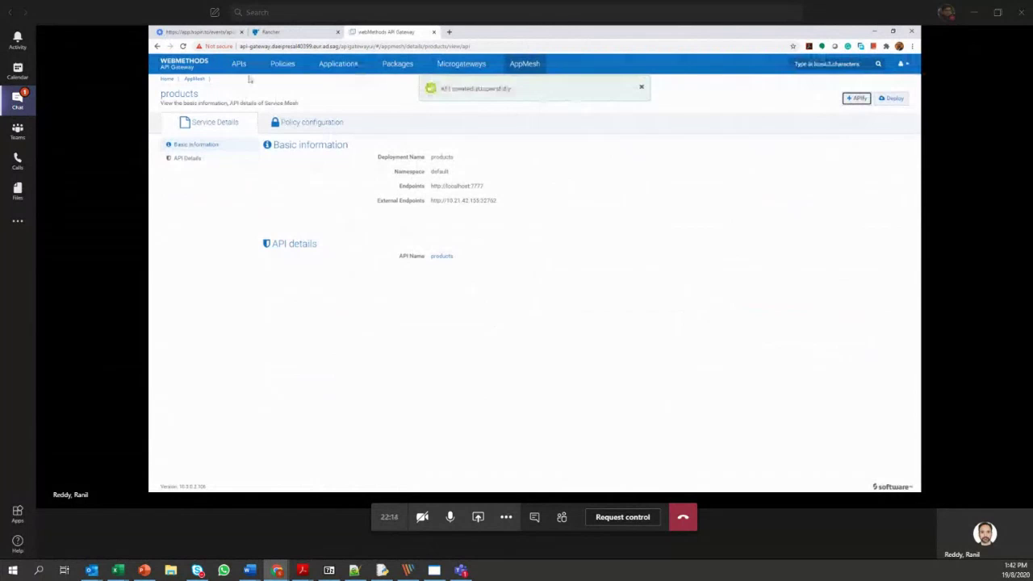
Add an Identify & Authorize Application policy using API Key to the products API
left_click(239, 65)
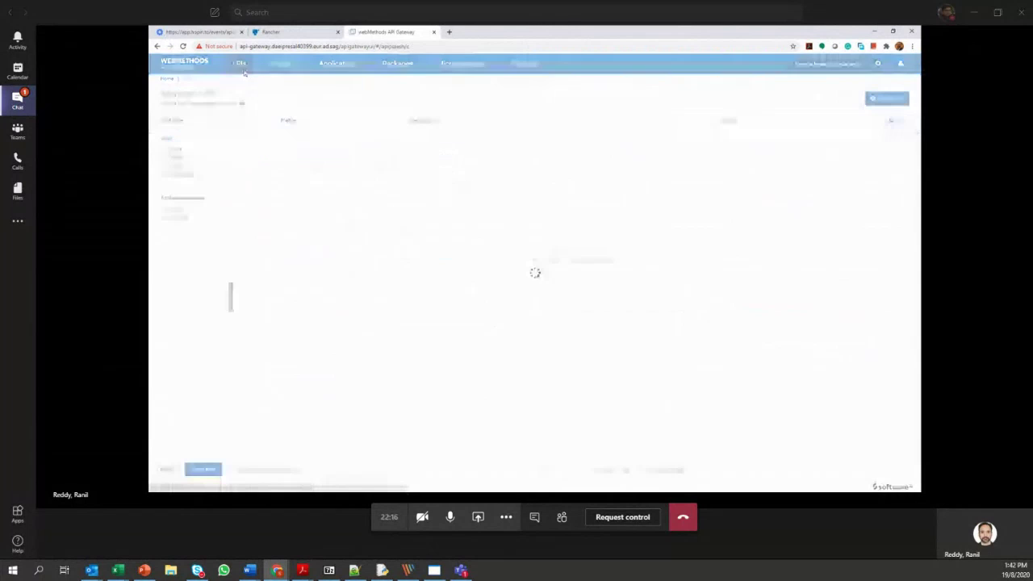
left_click(291, 211)
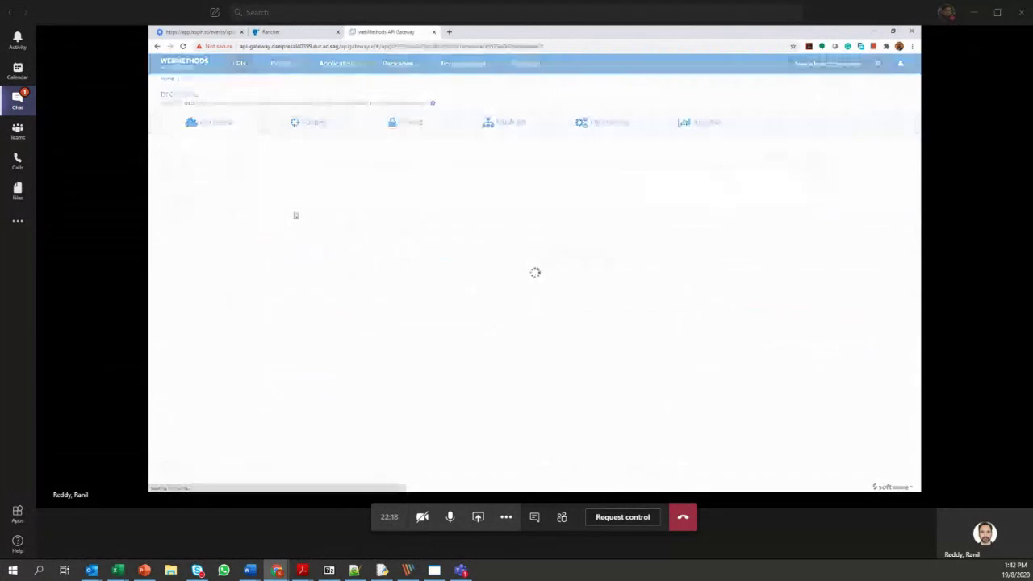
scroll(427, 356, "down", 2)
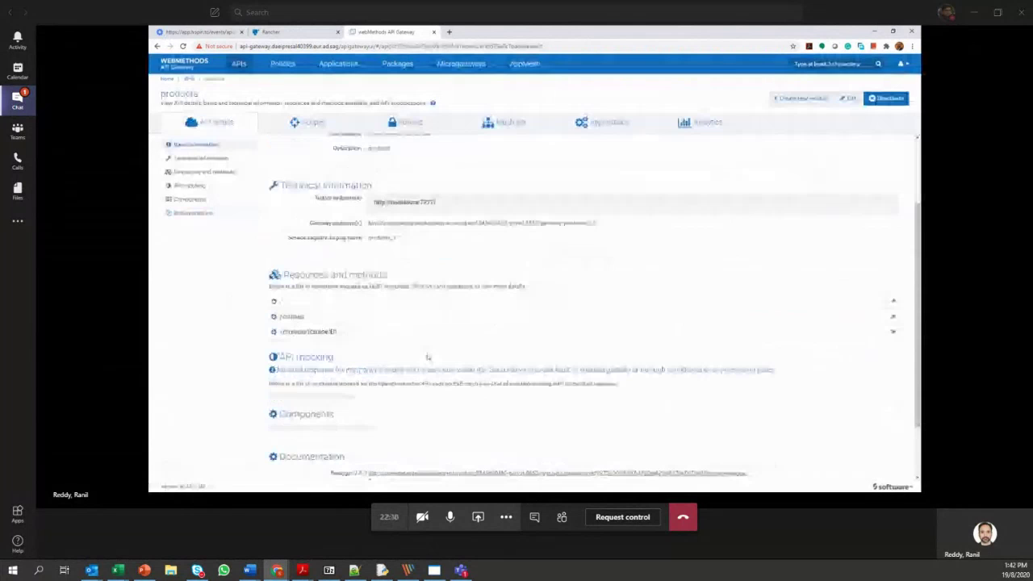
scroll(428, 357, "down", 1)
scroll(428, 356, "up", 3)
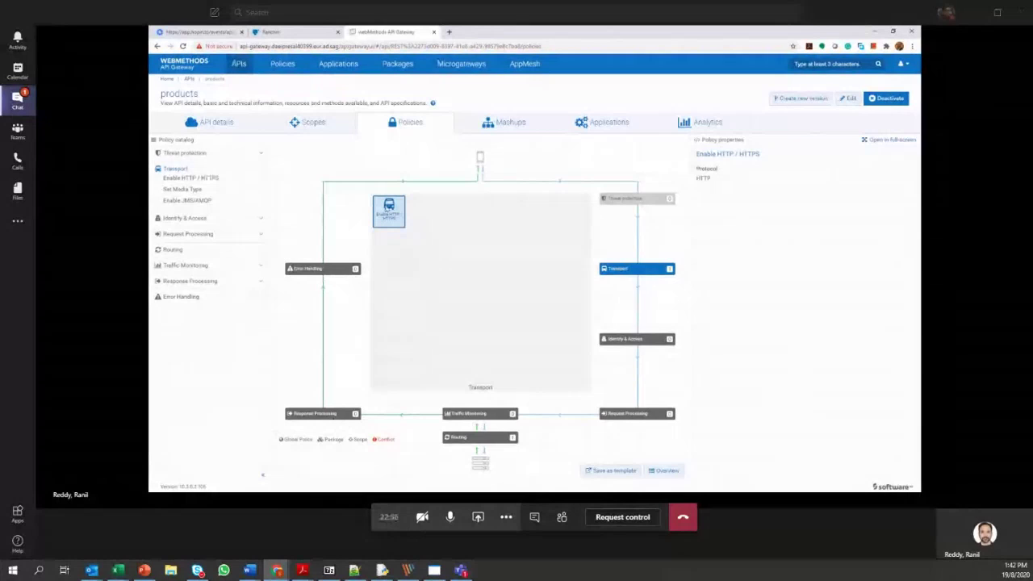
left_click(615, 340)
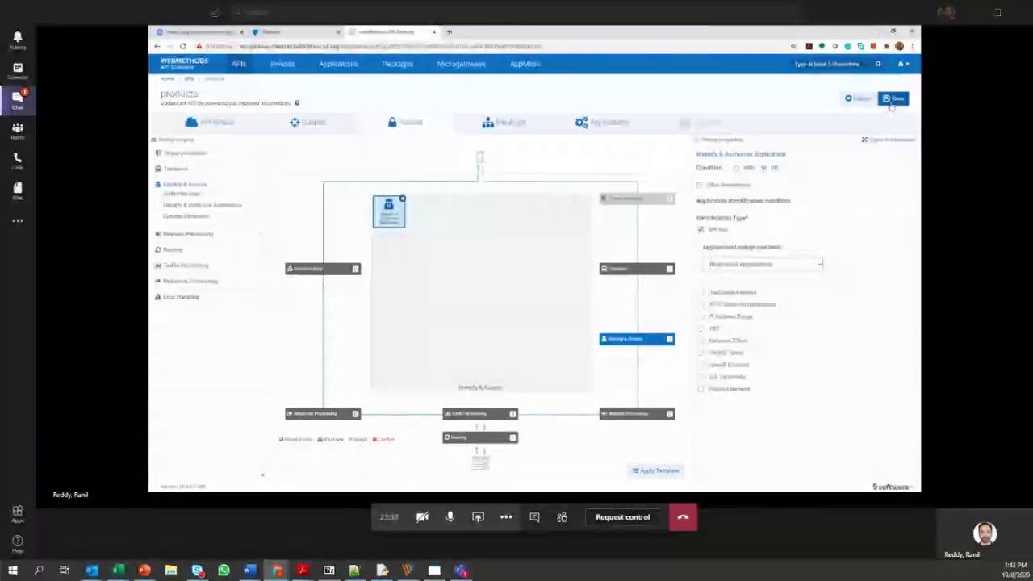
left_click(893, 100)
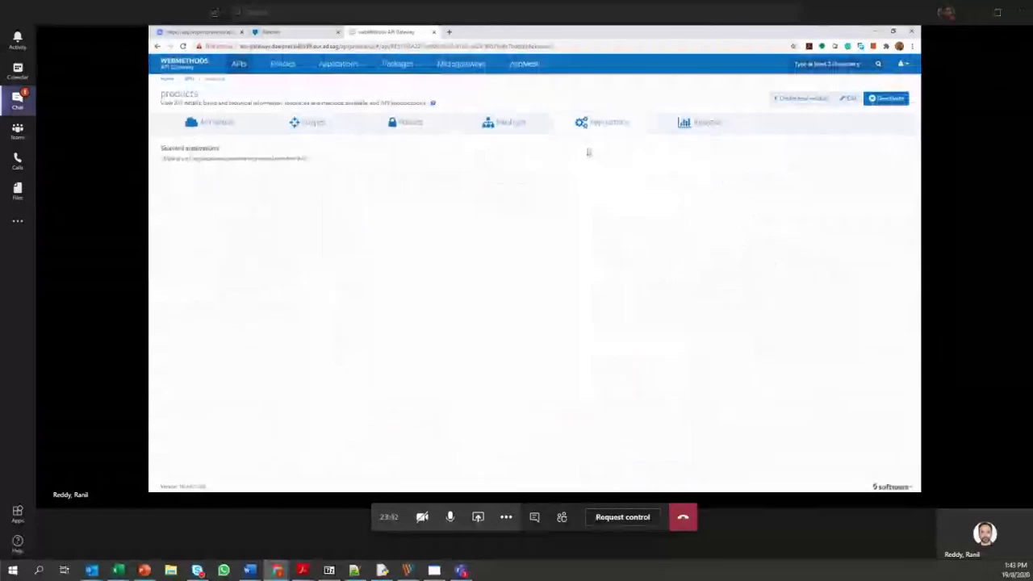
Confirm editing, then register ConsumerMobileApp, PartnerApps and InternalApps with products and save
left_click(471, 159)
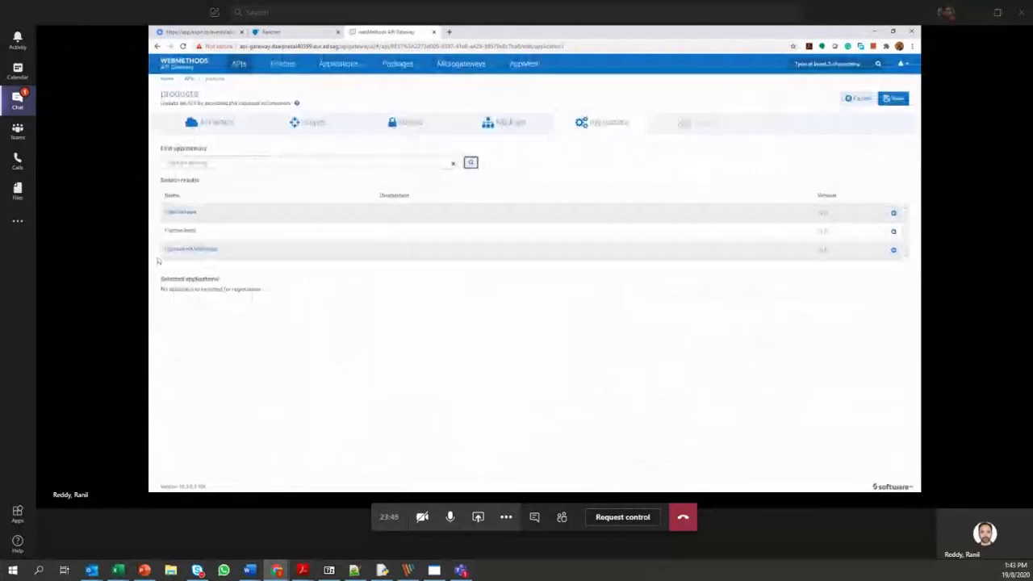
left_click(894, 249)
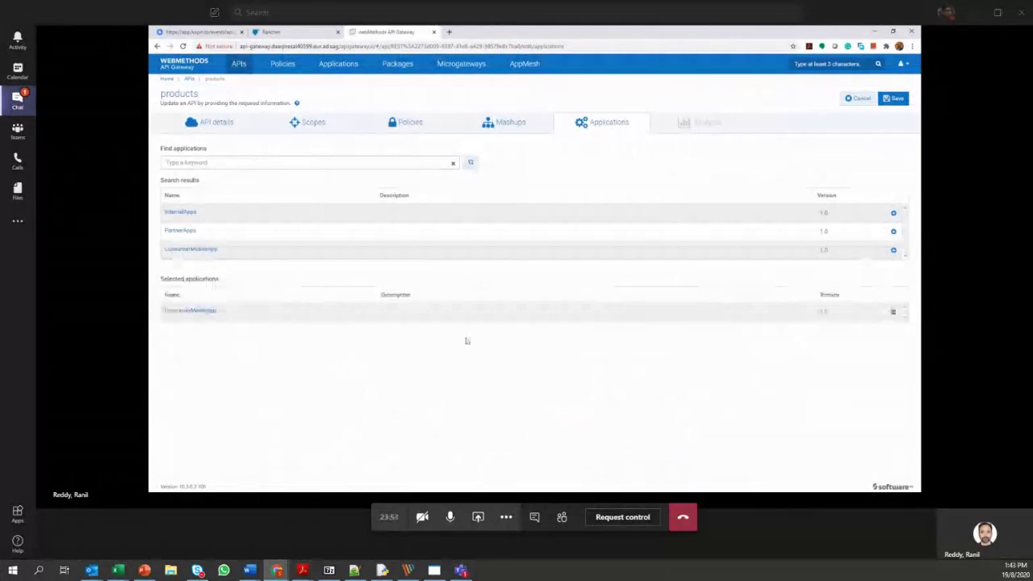
left_click_drag(223, 315, 164, 311)
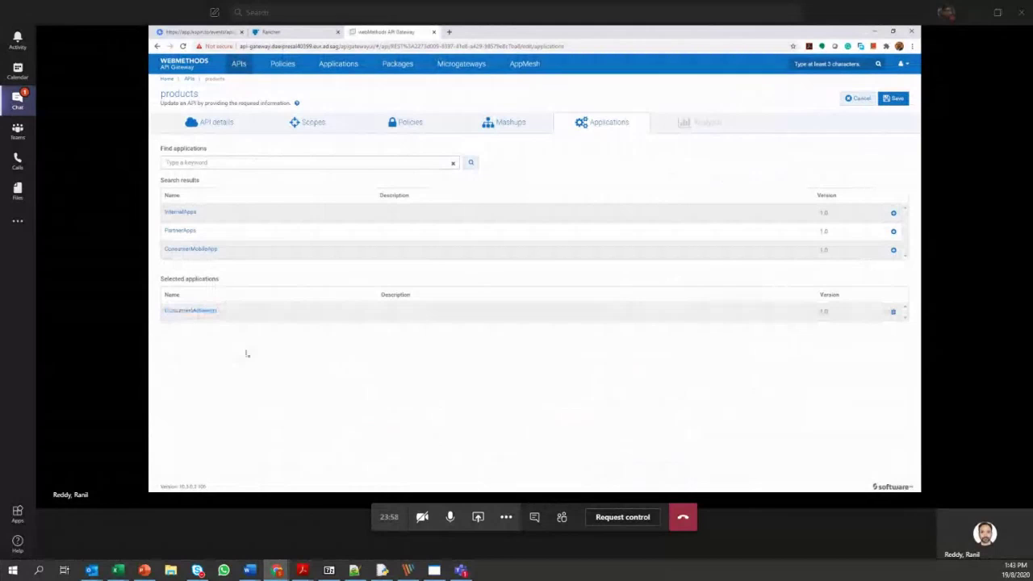
left_click(893, 232)
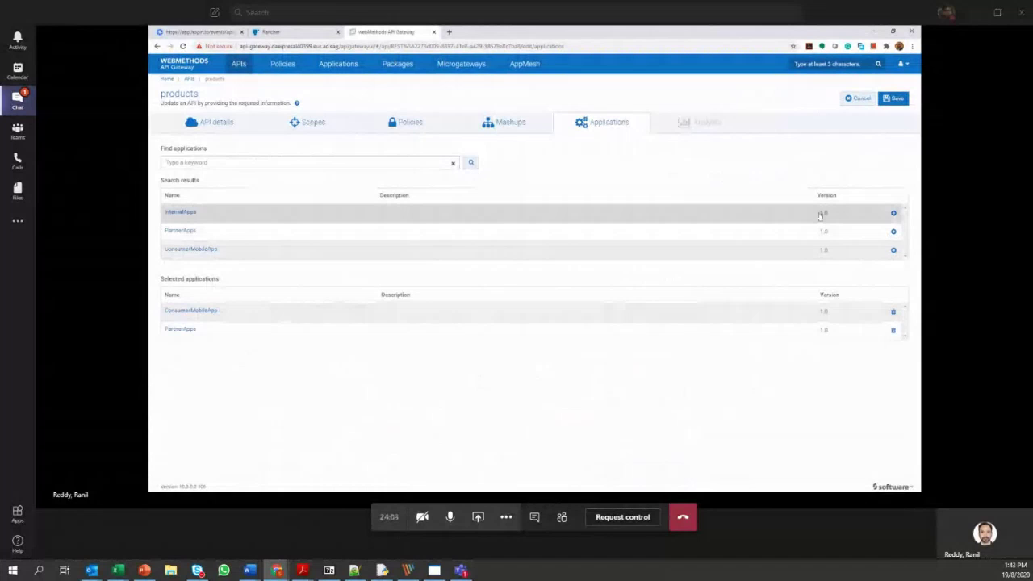
left_click(892, 214)
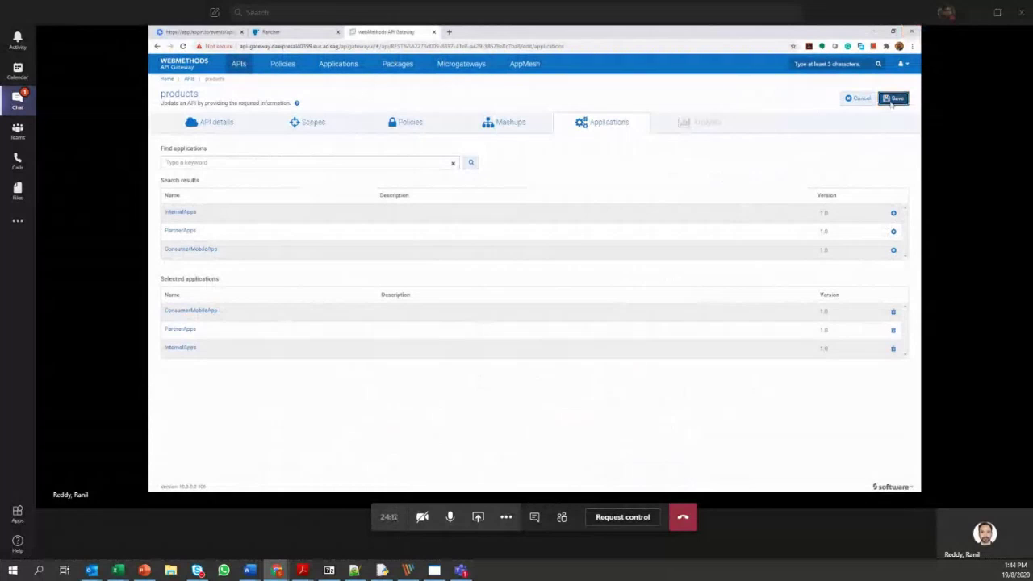
left_click(894, 99)
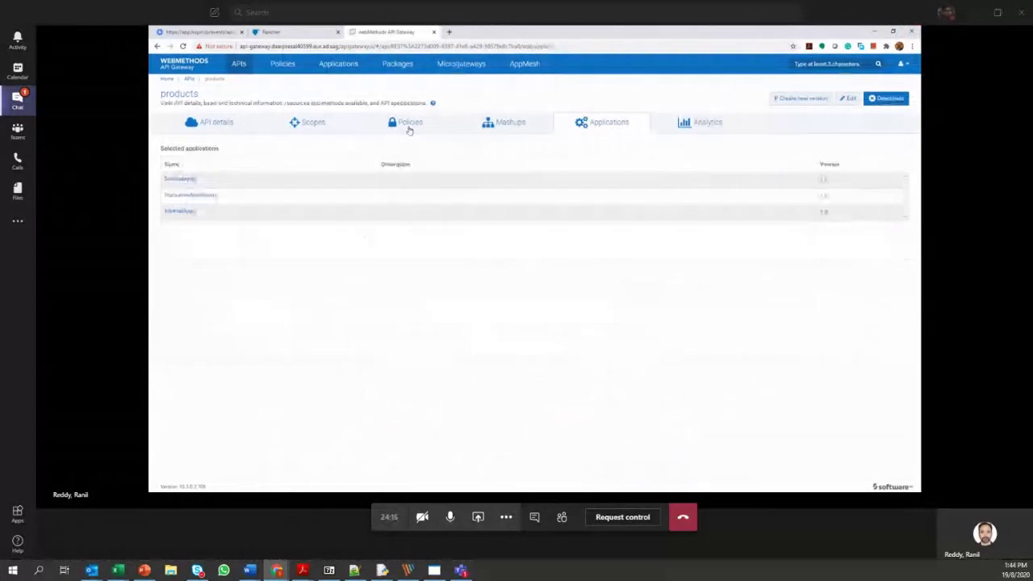
Deploy the products API from its AppMesh details, then go to the Rancher tab
left_click(524, 64)
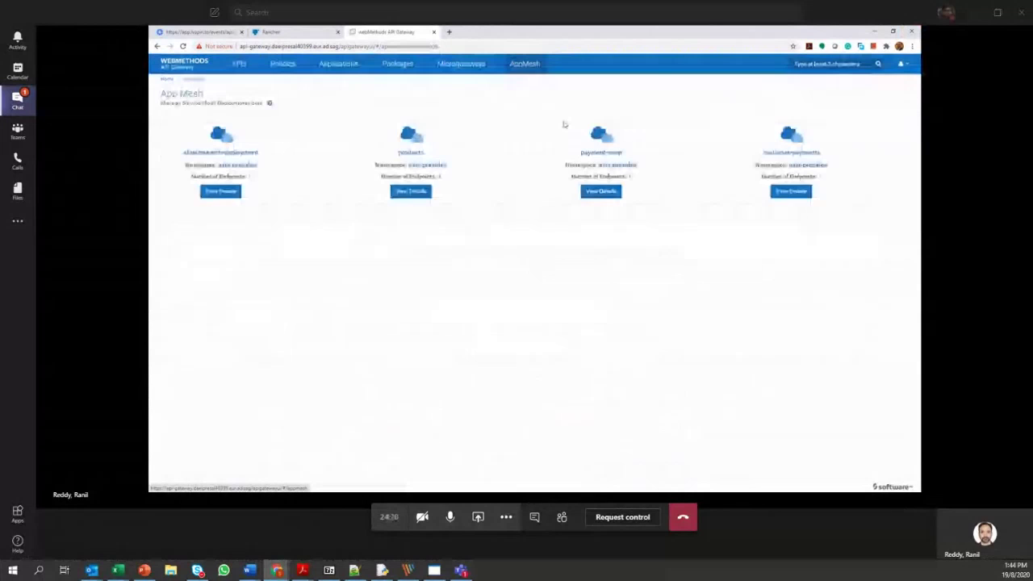
left_click(411, 191)
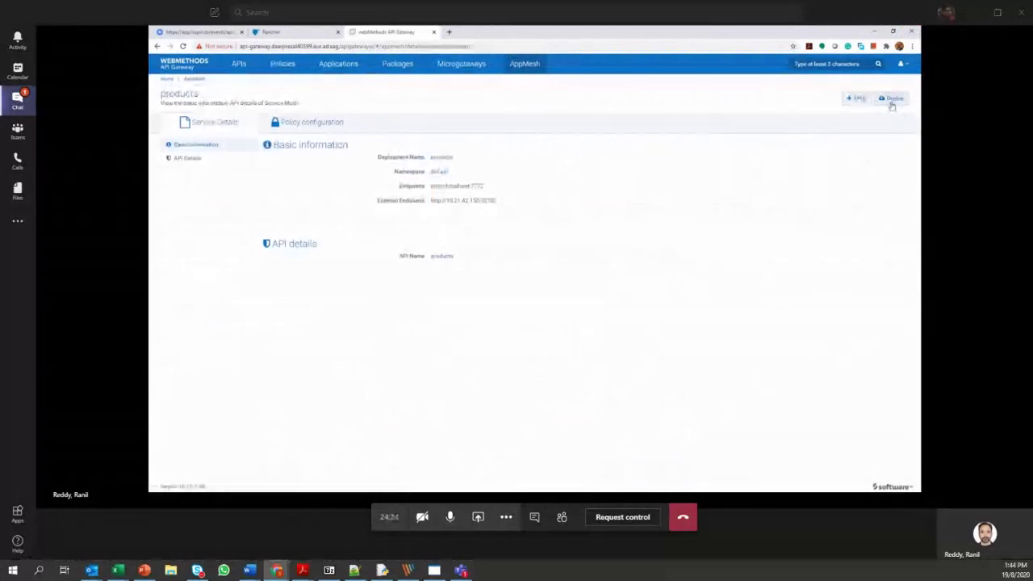
left_click(892, 99)
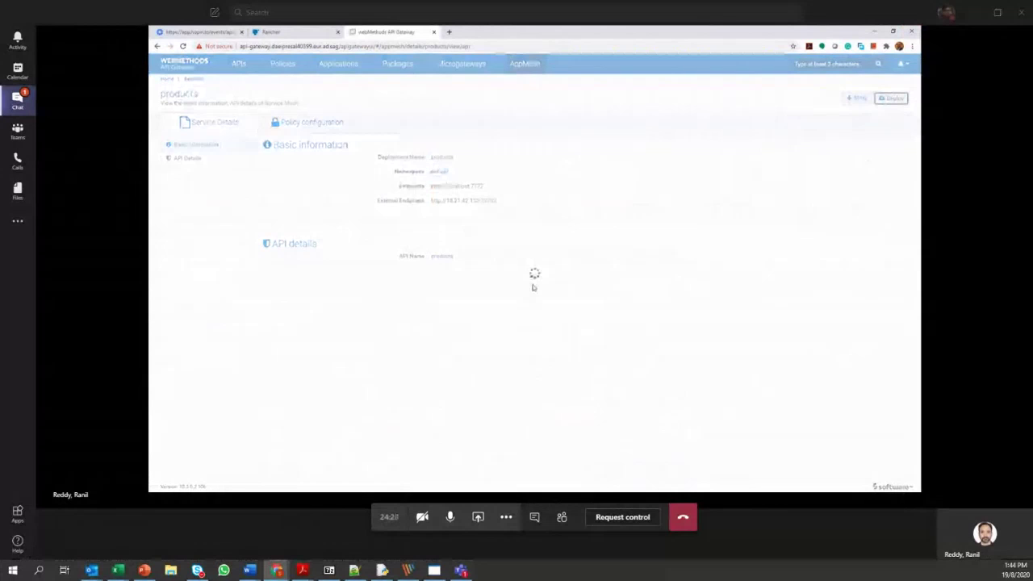
left_click(274, 32)
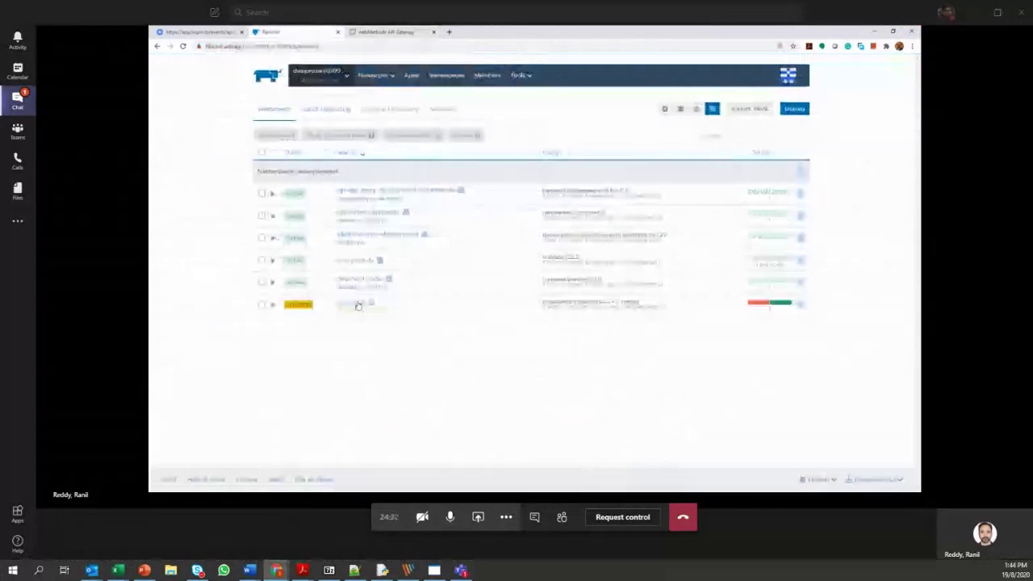
Check the products pod's microgateway container logs for deployment and API Gateway registration lines
left_click(358, 305)
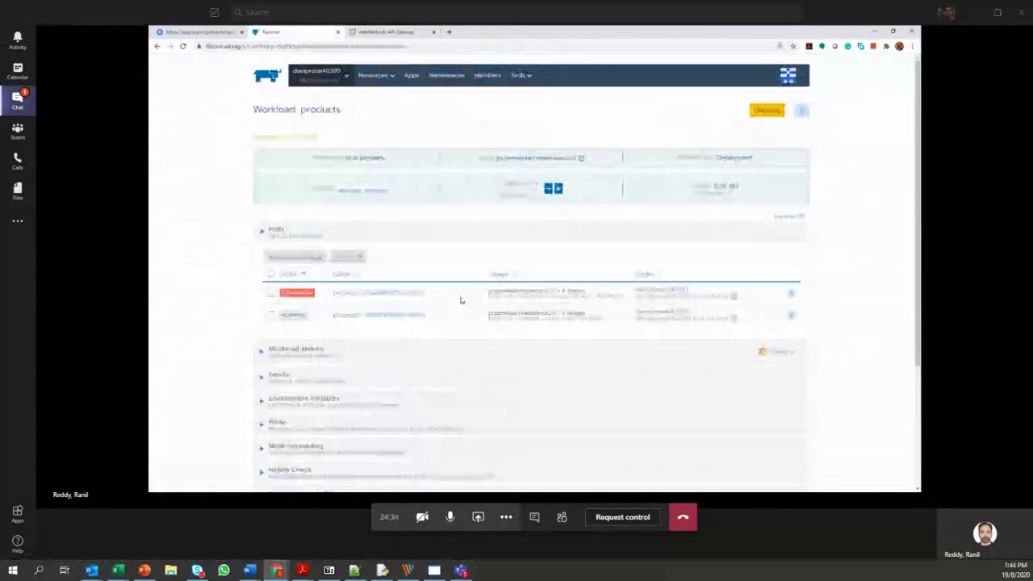
left_click(371, 295)
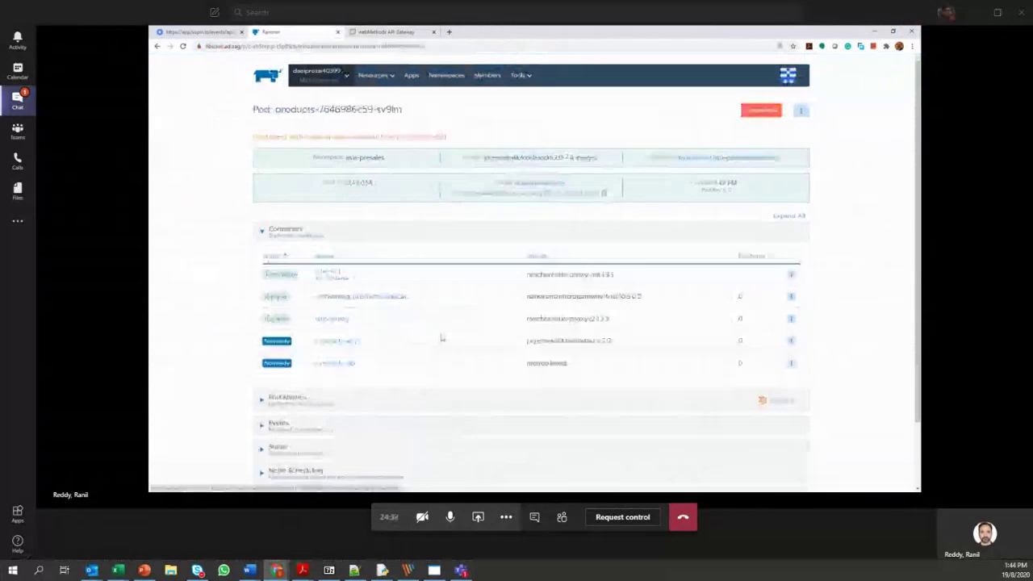
left_click_drag(407, 297, 314, 299)
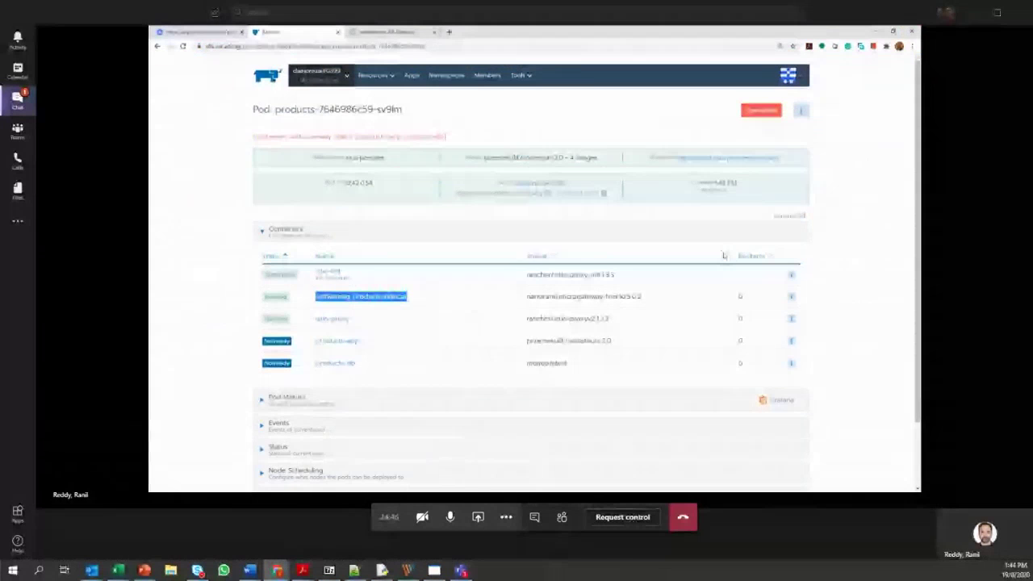
left_click(791, 299)
left_click(758, 322)
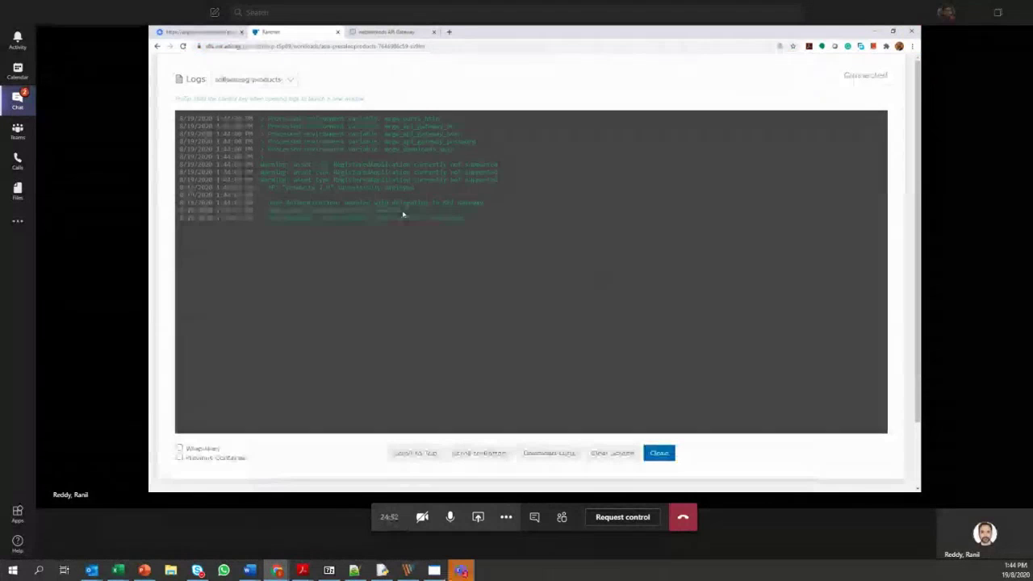
left_click_drag(404, 214, 260, 156)
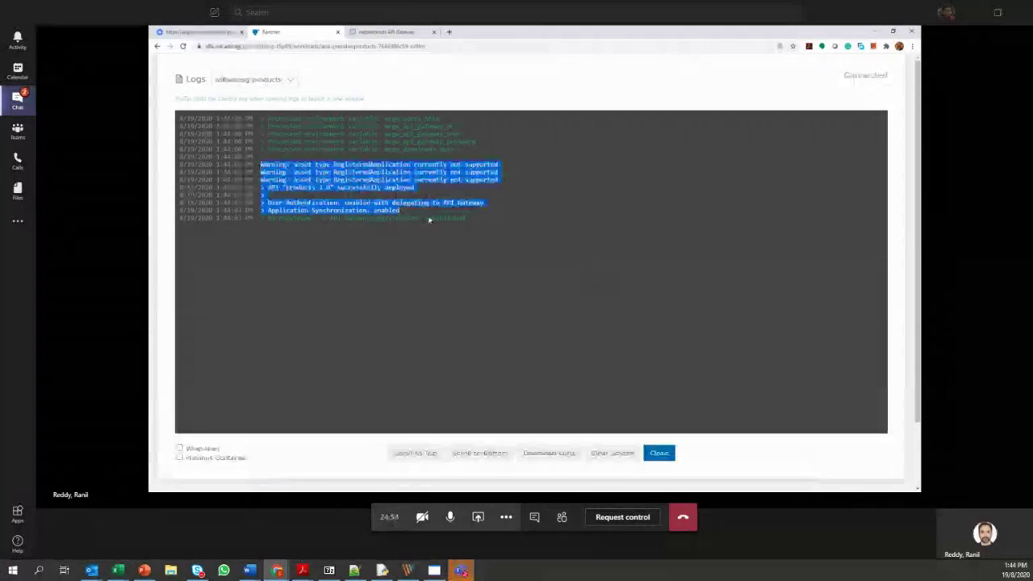
left_click_drag(482, 217, 268, 225)
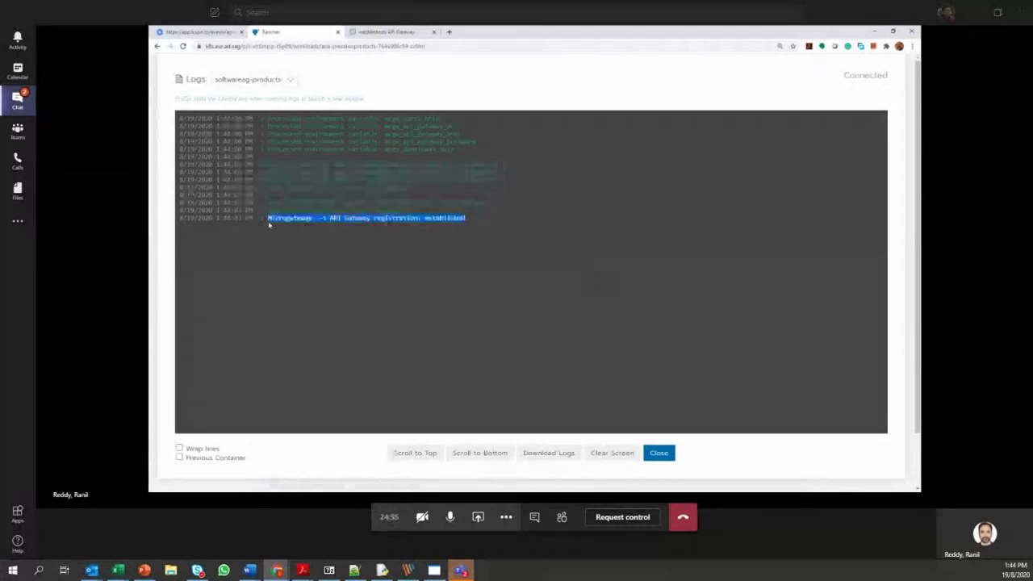
left_click(672, 457)
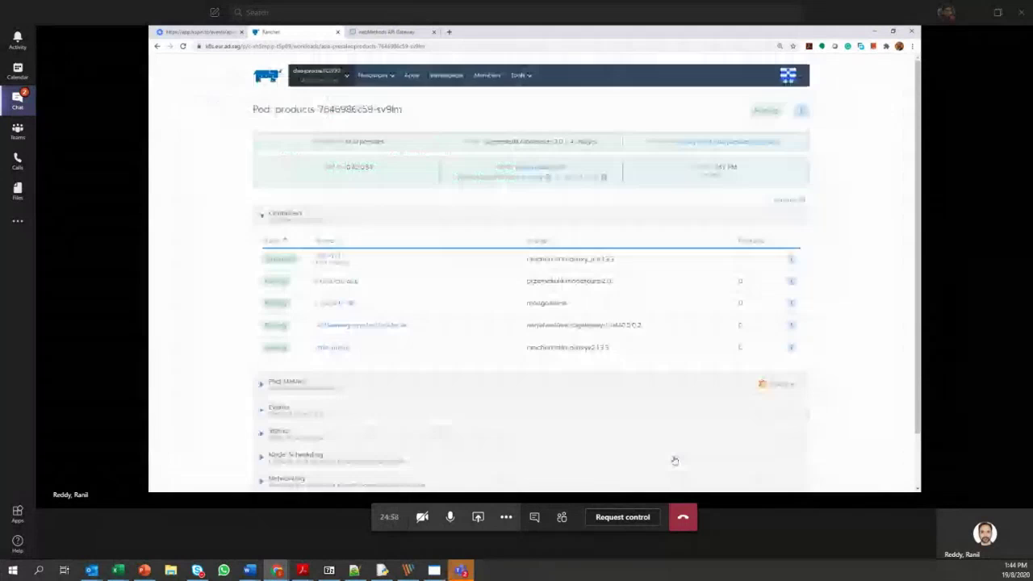
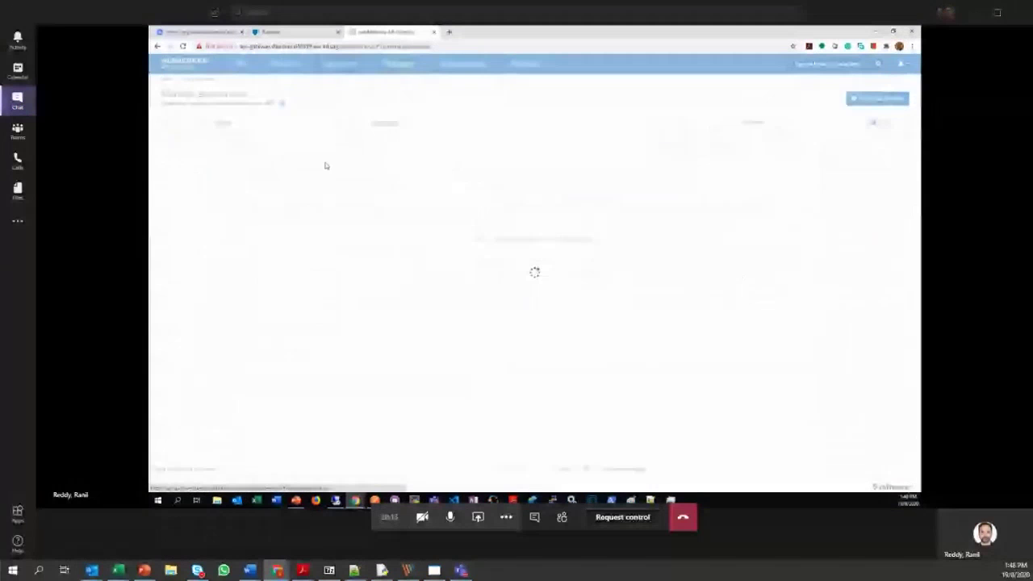
Copy the PartnerApps API access key from the application's Access tokens details
left_click(229, 164)
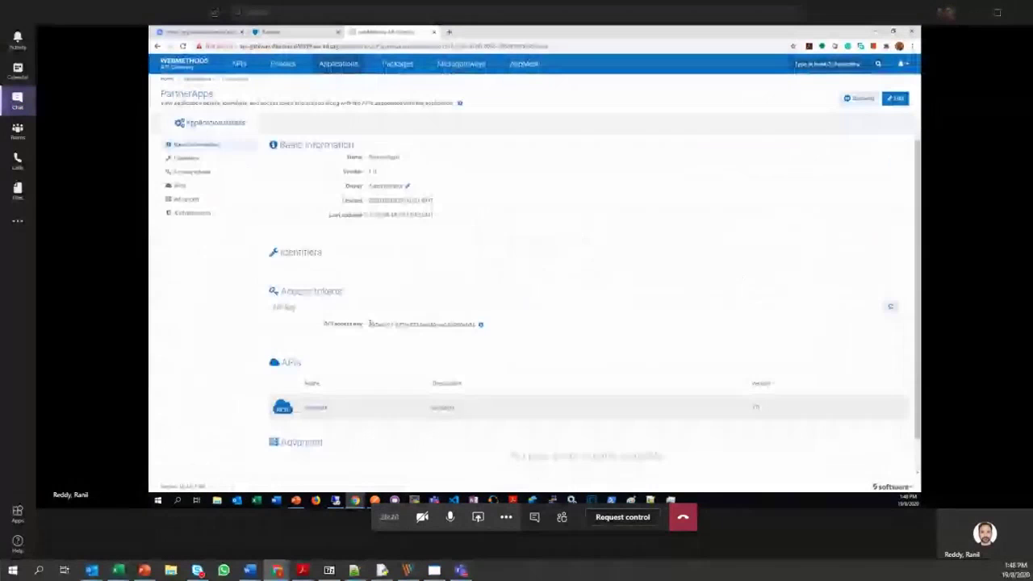
left_click_drag(369, 324, 475, 324)
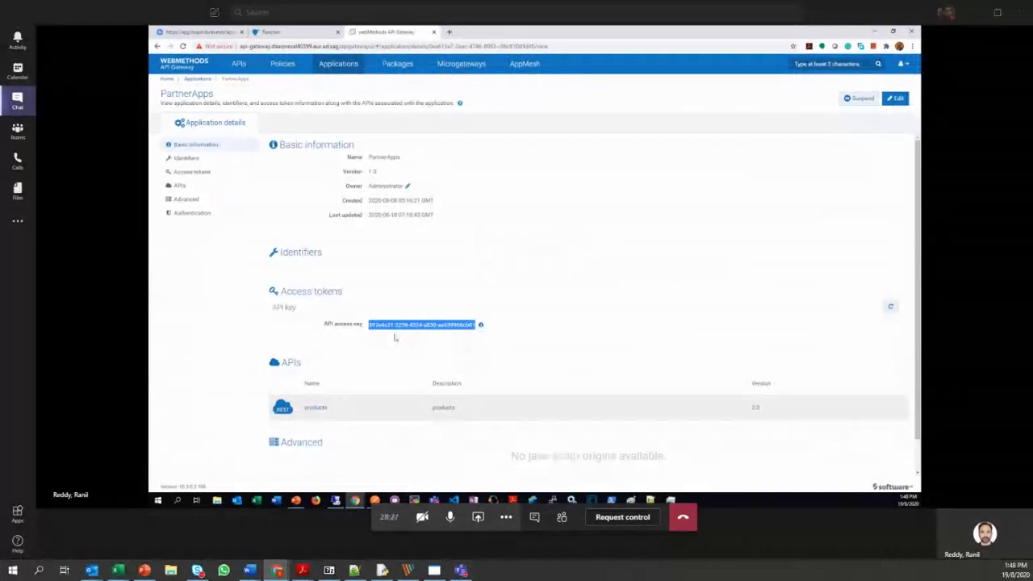
mouse_move(355, 501)
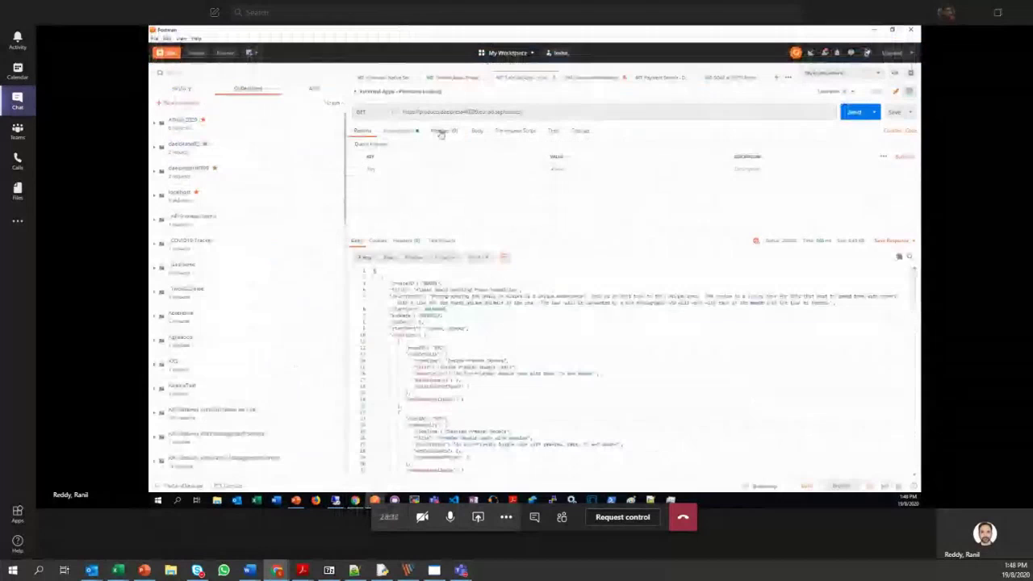
Paste the PartnerApps key into the external request's x-Gateway-APIKey header and send it
left_click(442, 131)
left_click_drag(642, 215, 561, 215)
key("ctrl+v")
left_click(860, 111)
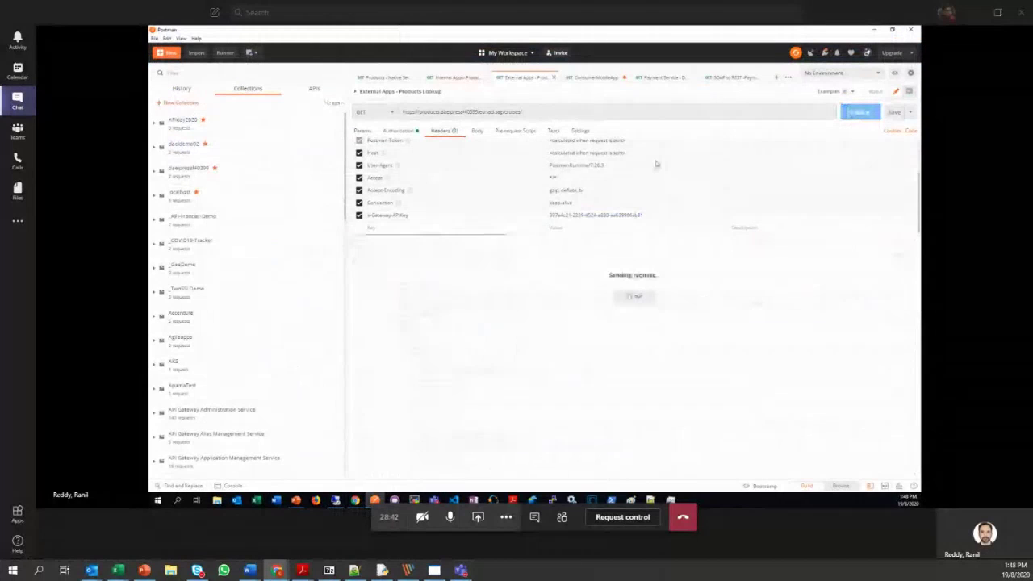
Send the internal apps product lookup request with its x-Gateway-APIKey header
left_click(469, 76)
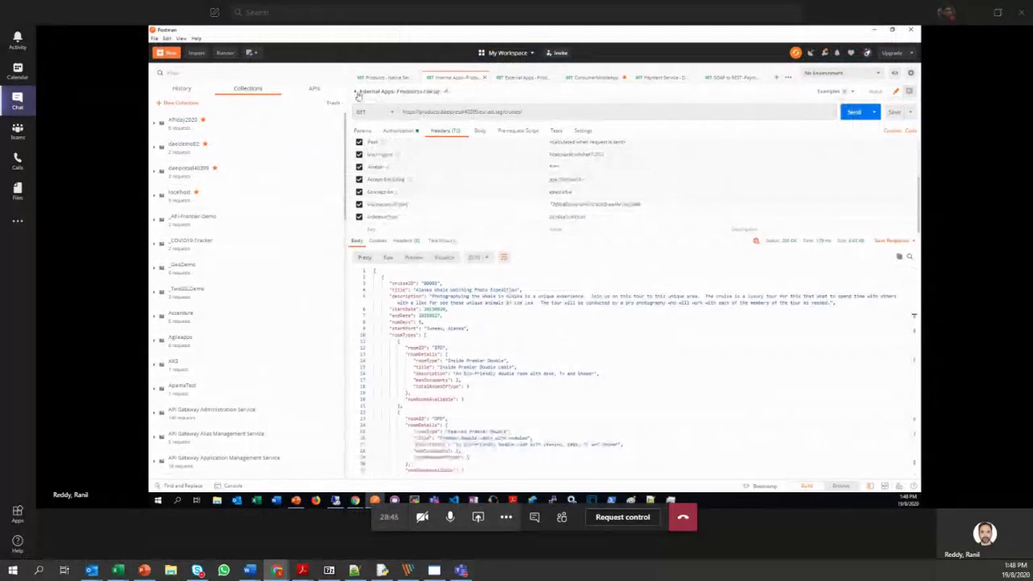
left_click_drag(639, 205, 522, 209)
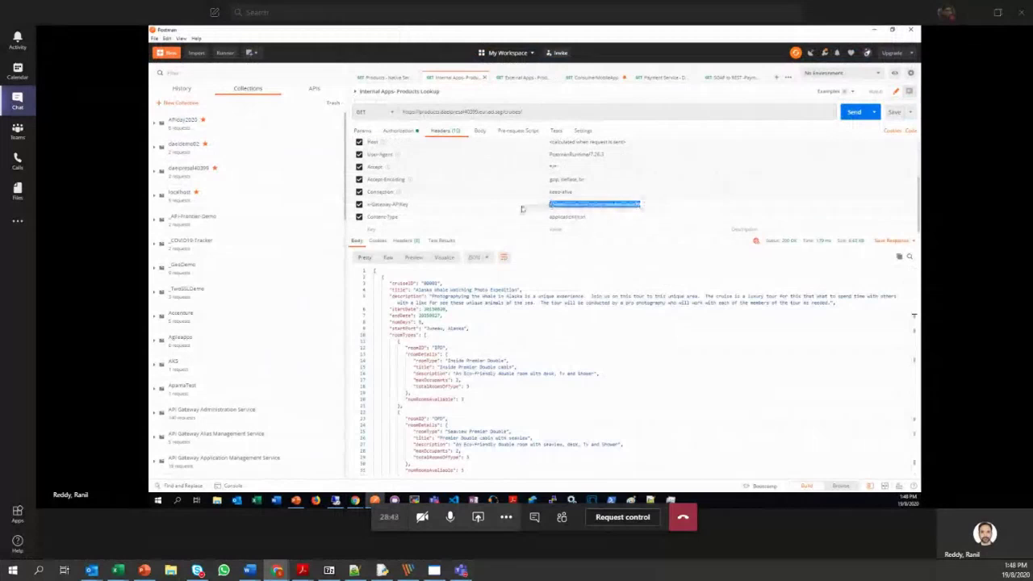
left_click(856, 112)
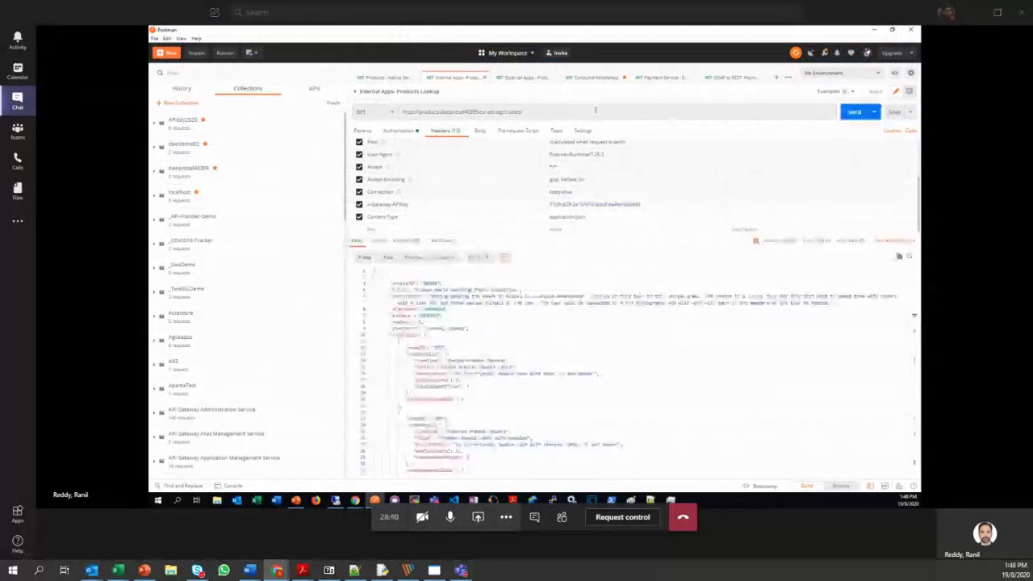
Send the ConsumerMobileApp request to get the Alaska cruise JSON response
left_click(593, 77)
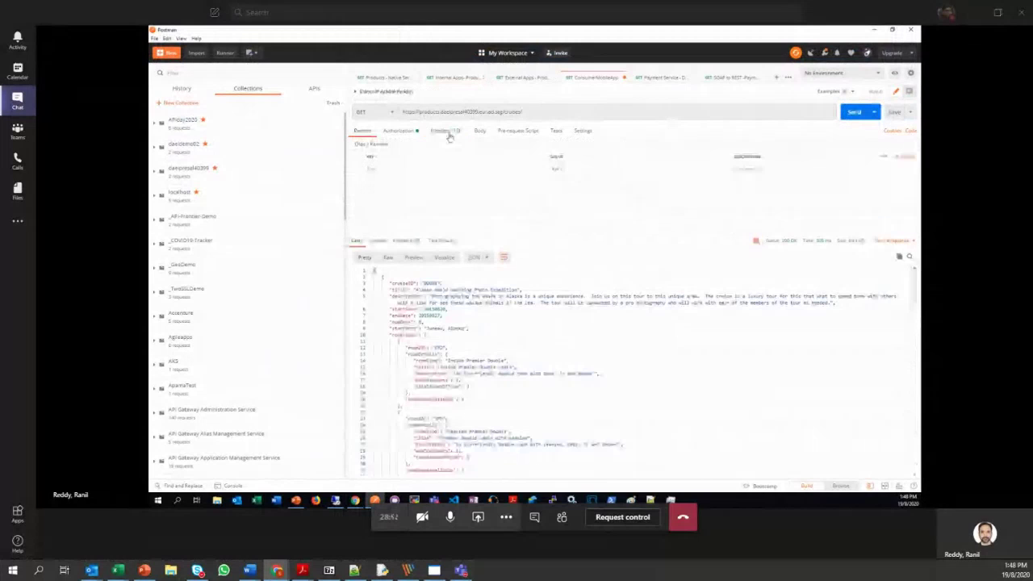
left_click(445, 129)
left_click(855, 112)
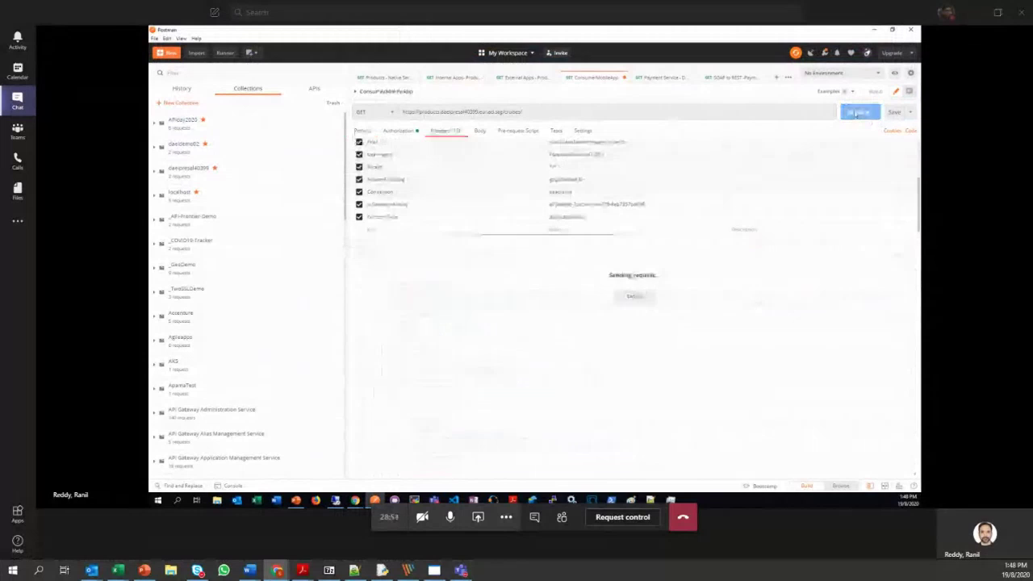
left_click(856, 112)
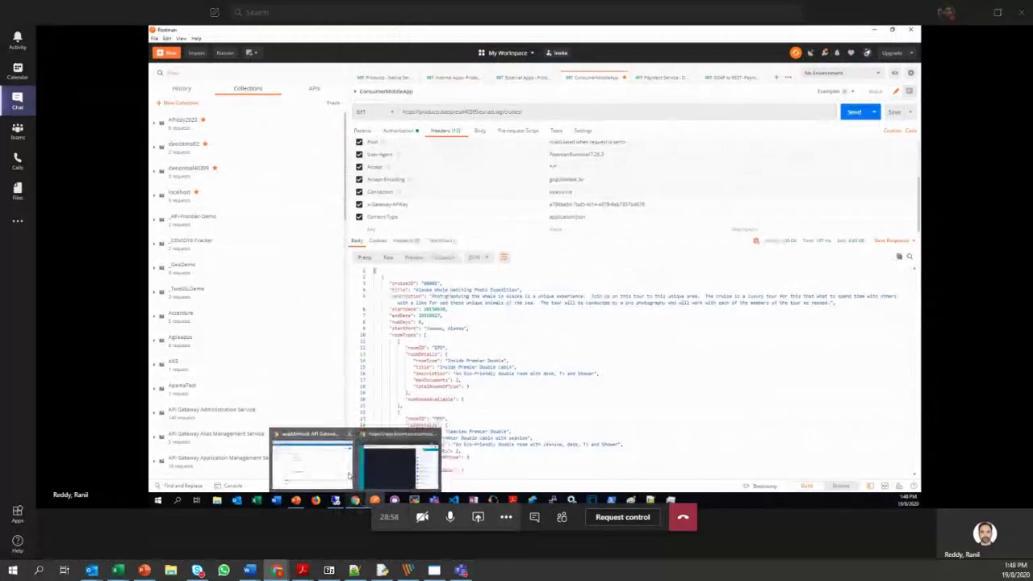
left_click(349, 476)
Show the Applications analytics dashboard with events and violations per application for the last 12 hours
left_click(903, 64)
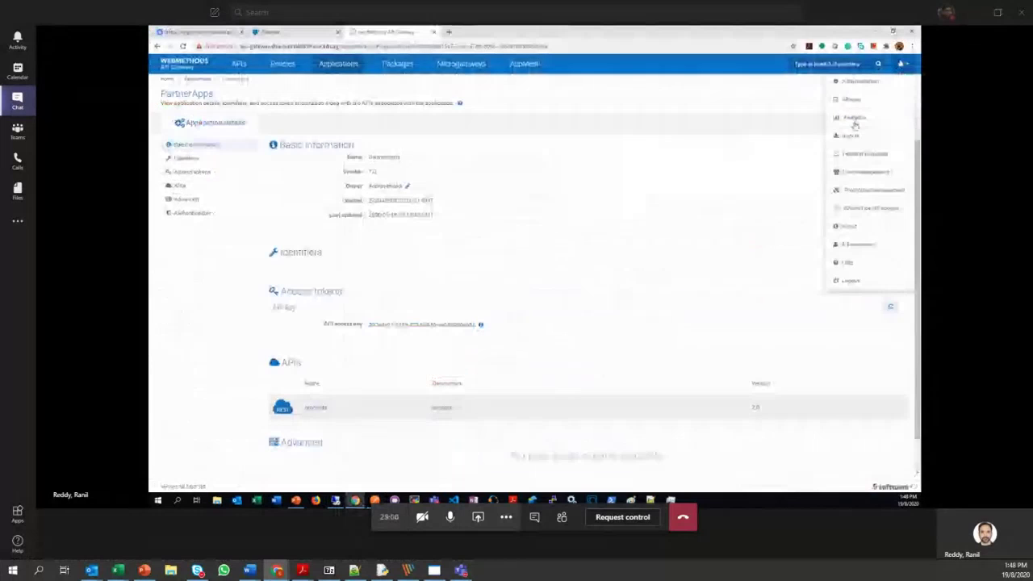
left_click(853, 120)
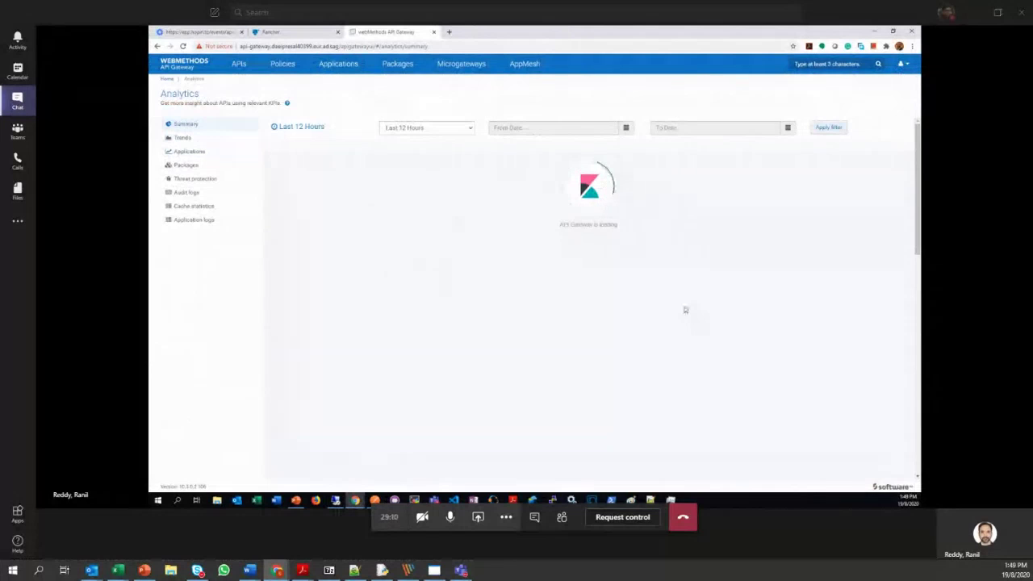
left_click(190, 140)
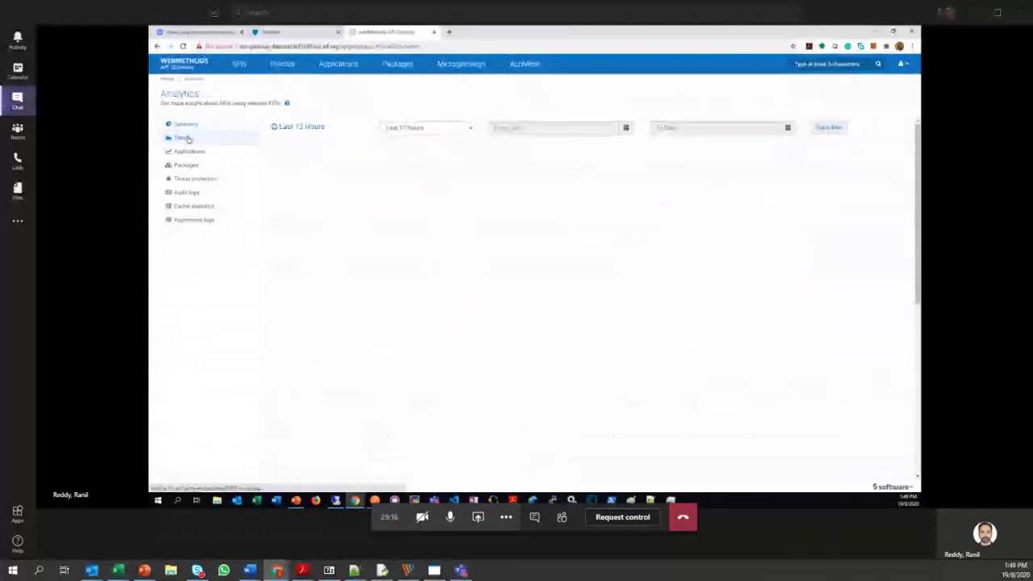
left_click(197, 151)
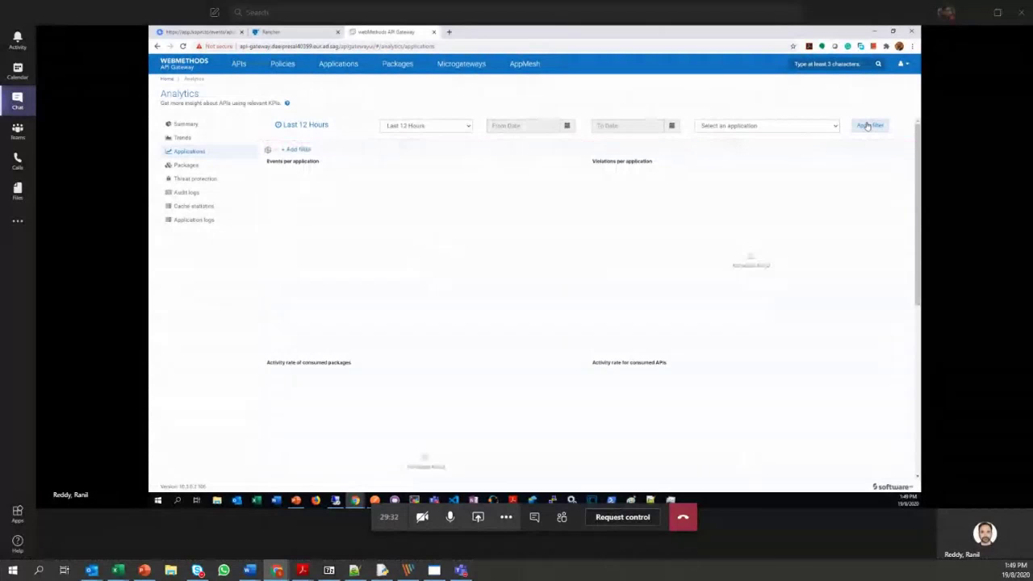
scroll(827, 354, "down", 2)
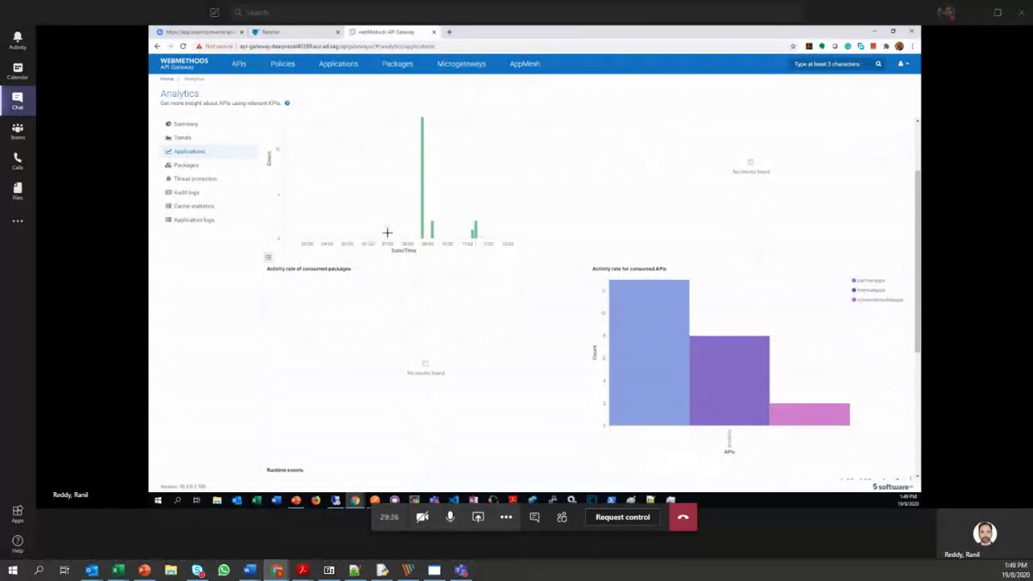
scroll(321, 260, "up", 1)
scroll(509, 297, "down", 2)
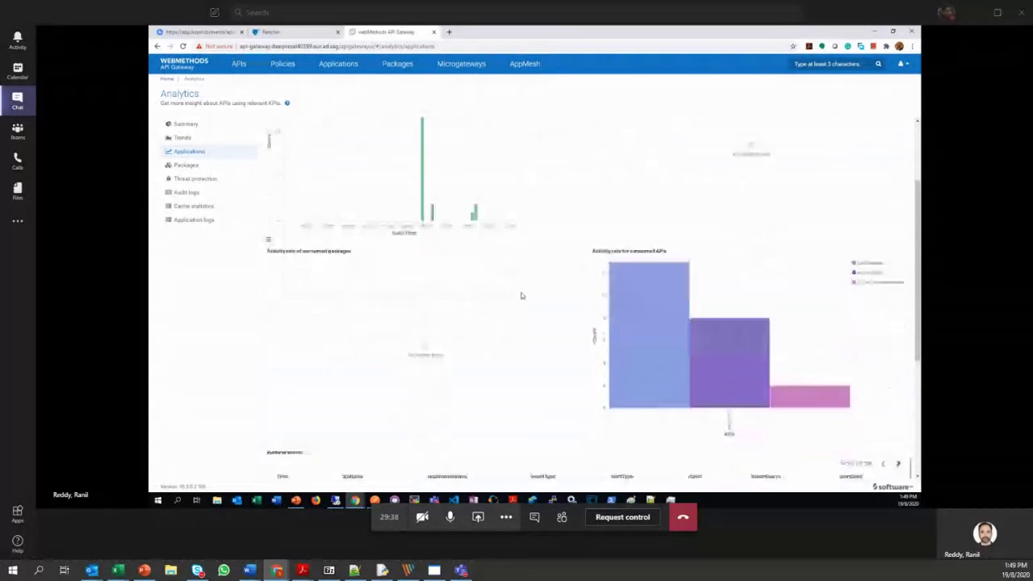
mouse_move(645, 308)
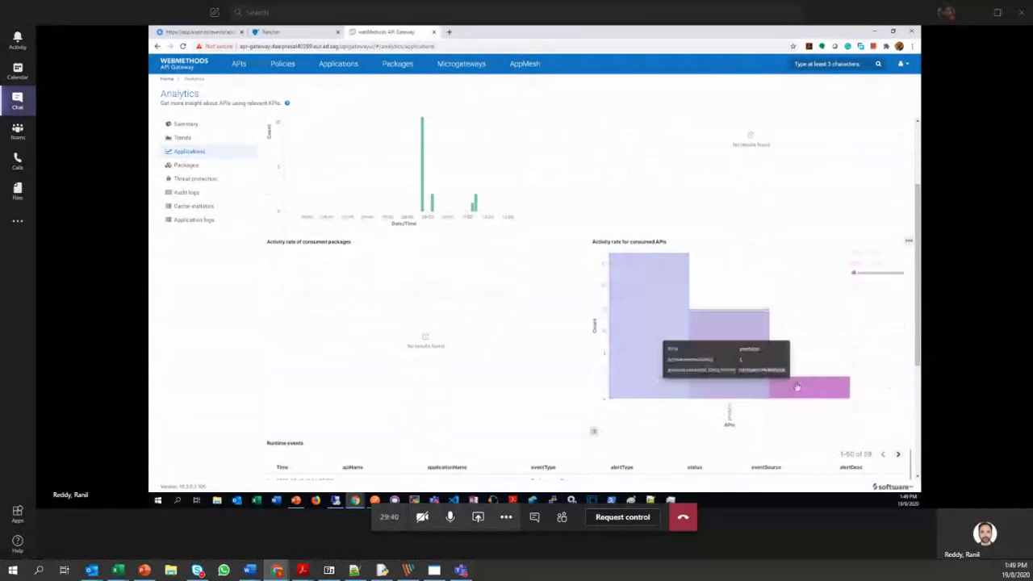
scroll(839, 349, "down", 1)
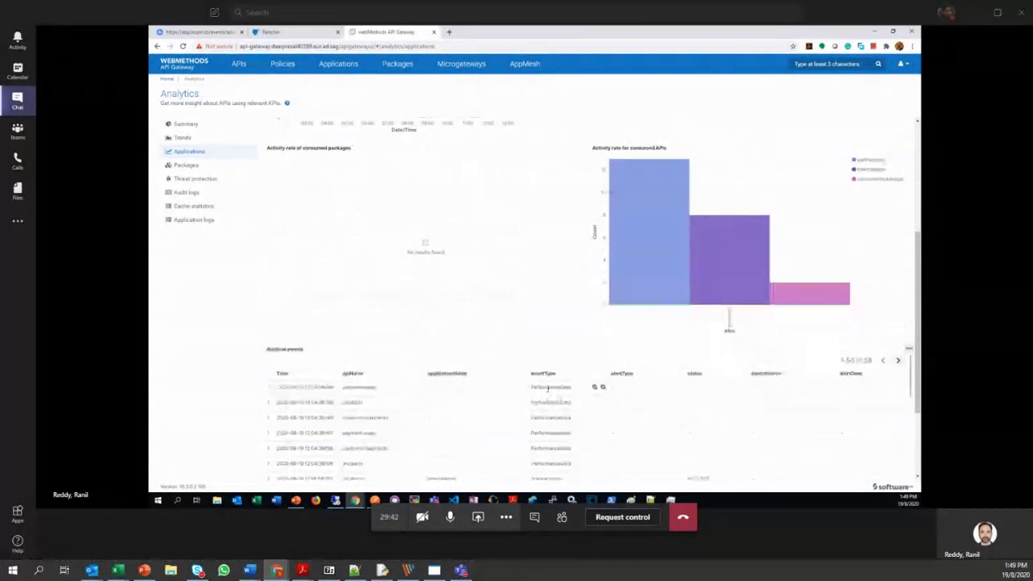
scroll(548, 390, "up", 1)
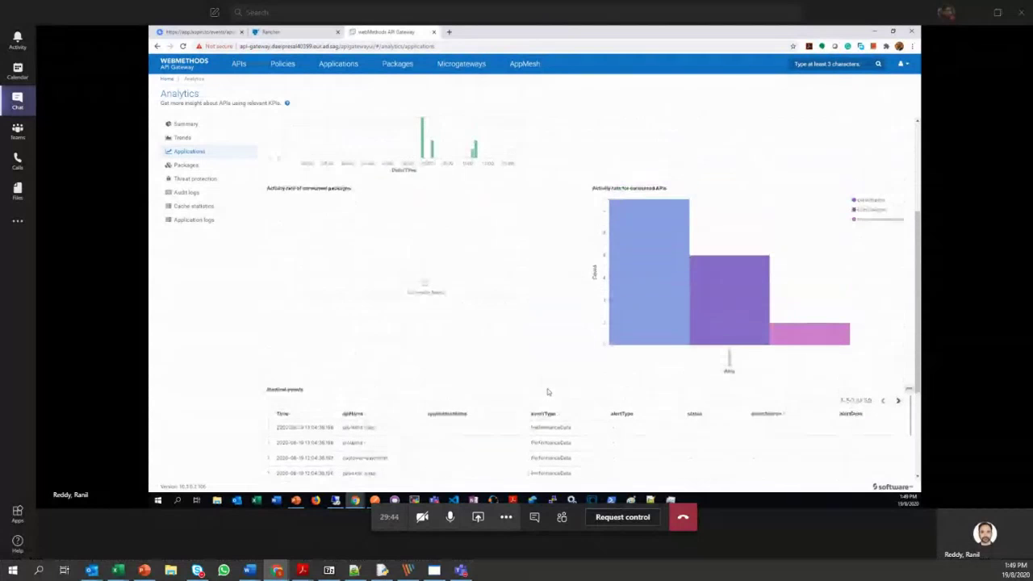
scroll(548, 390, "down", 2)
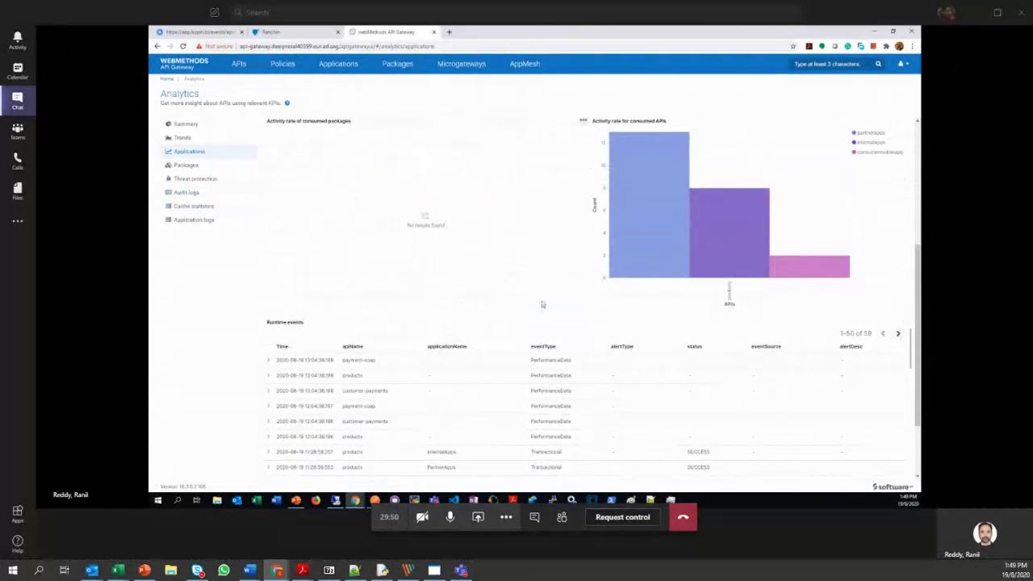
scroll(541, 301, "down", 1)
scroll(542, 302, "up", 5)
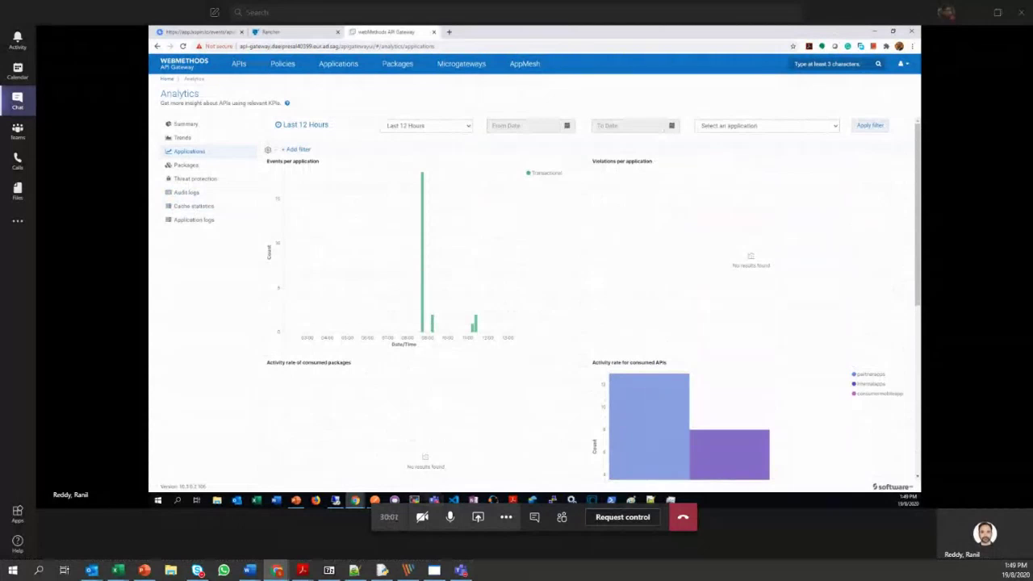
mouse_move(375, 501)
scroll(802, 444, "down", 1)
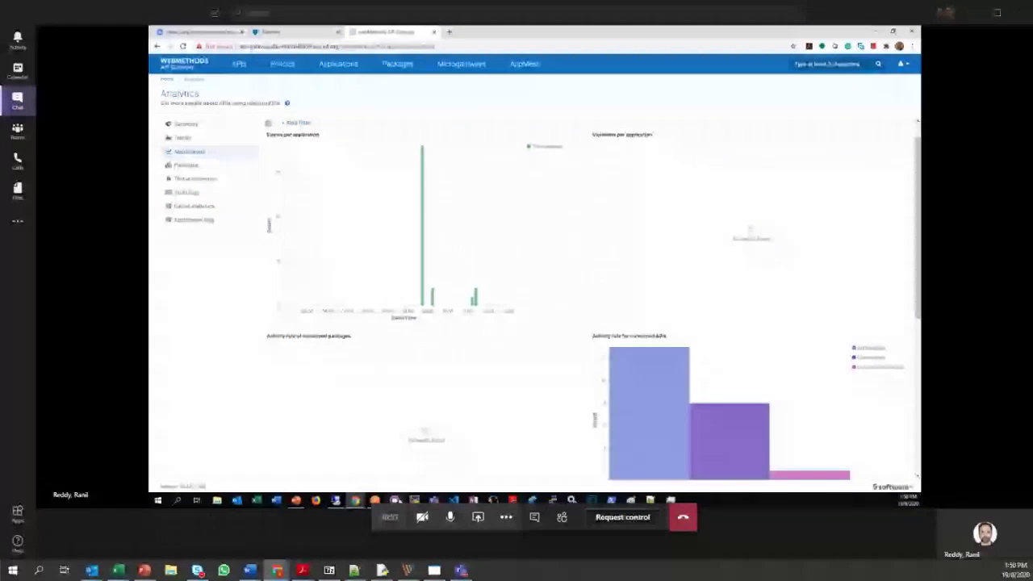
mouse_move(375, 500)
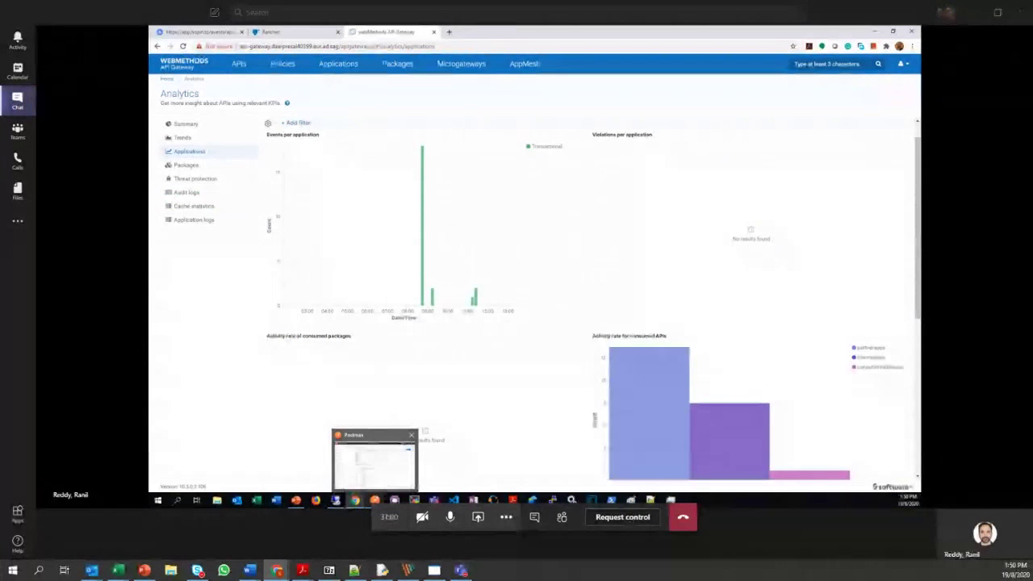
mouse_move(299, 504)
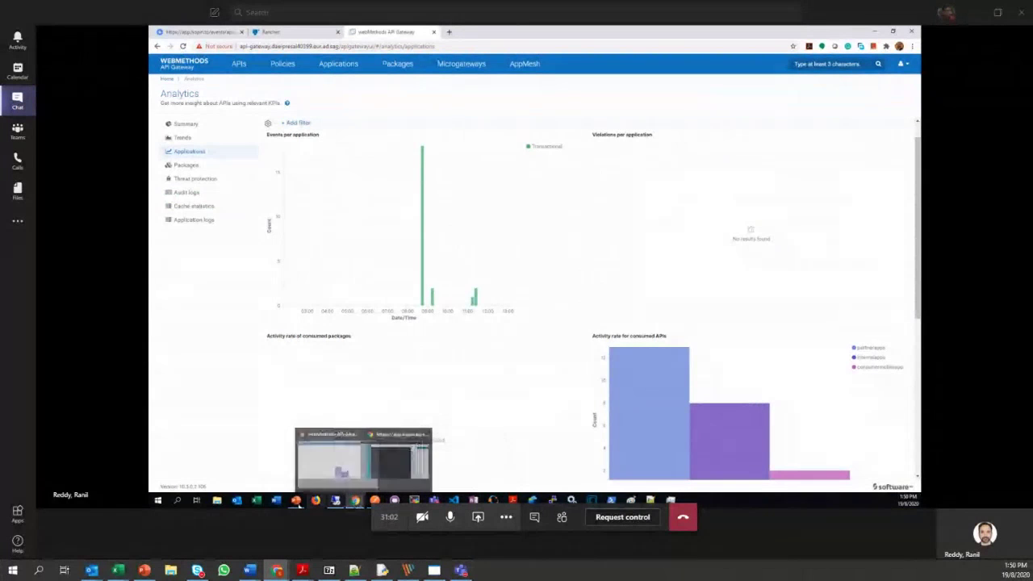
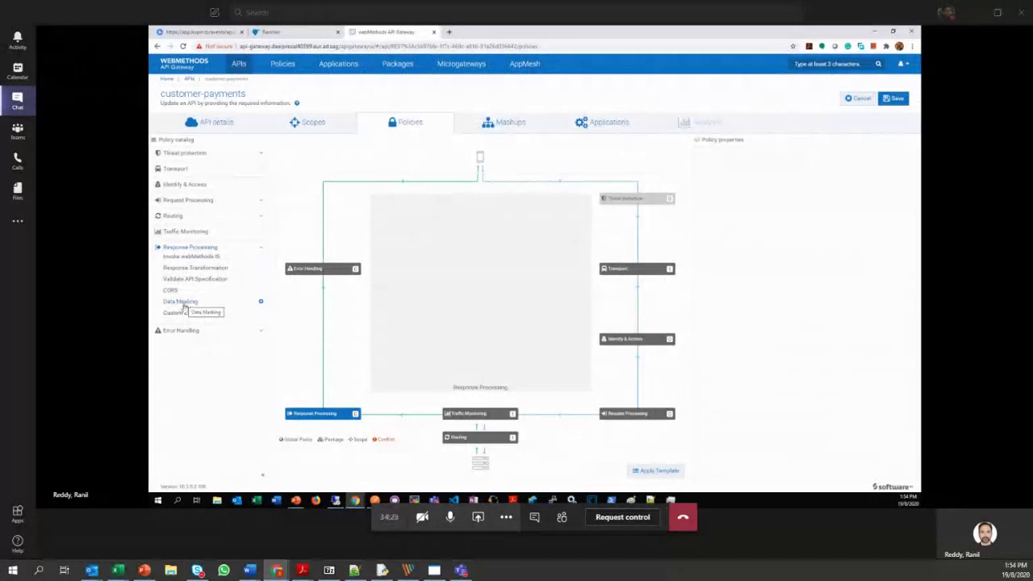
Add a Data Masking criterion for the payeeAccountNumber JSON path with mask value '****'
key("alt+Tab")
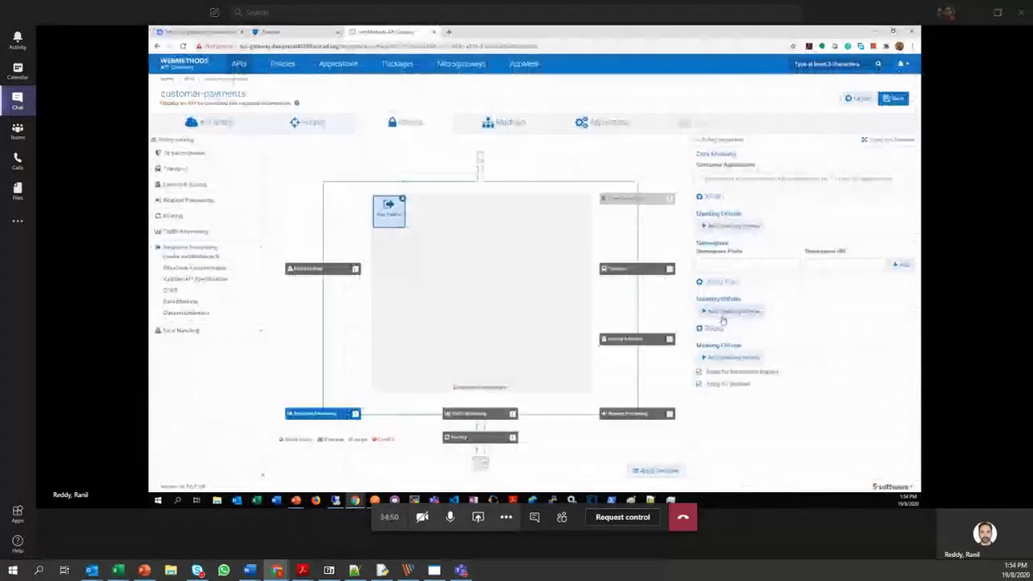
left_click(714, 346)
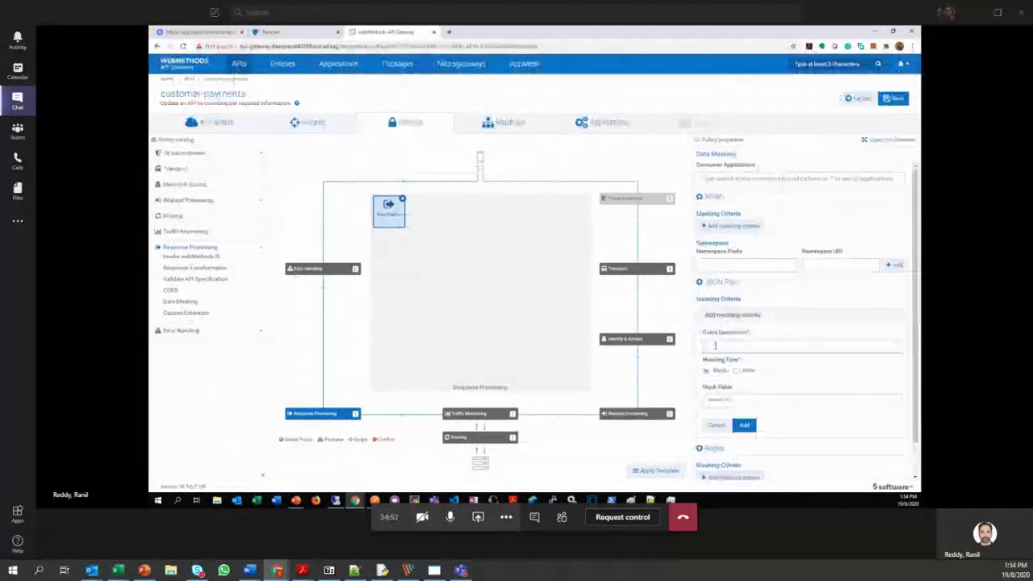
key("ctrl+v")
left_click(738, 401)
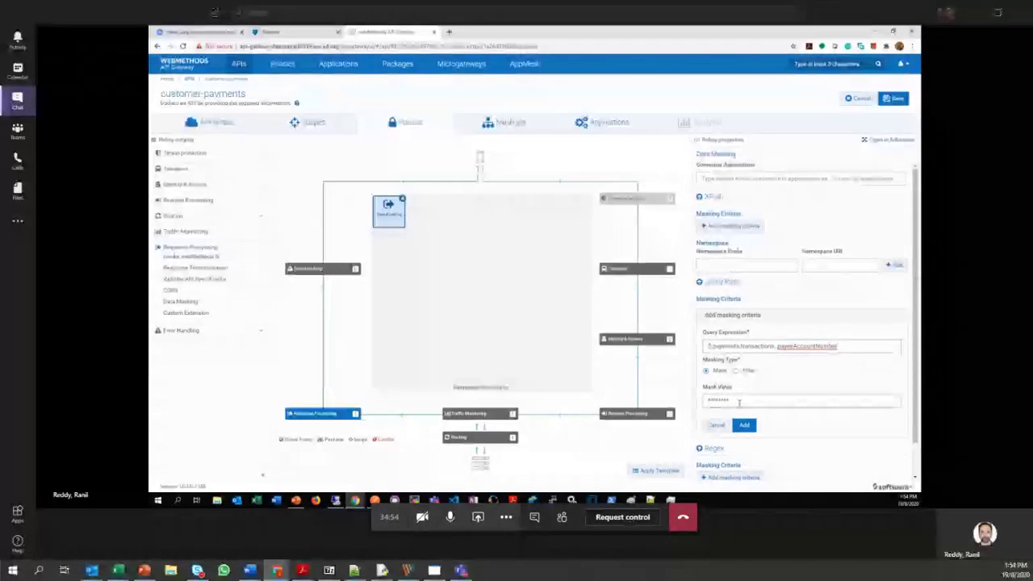
type("****")
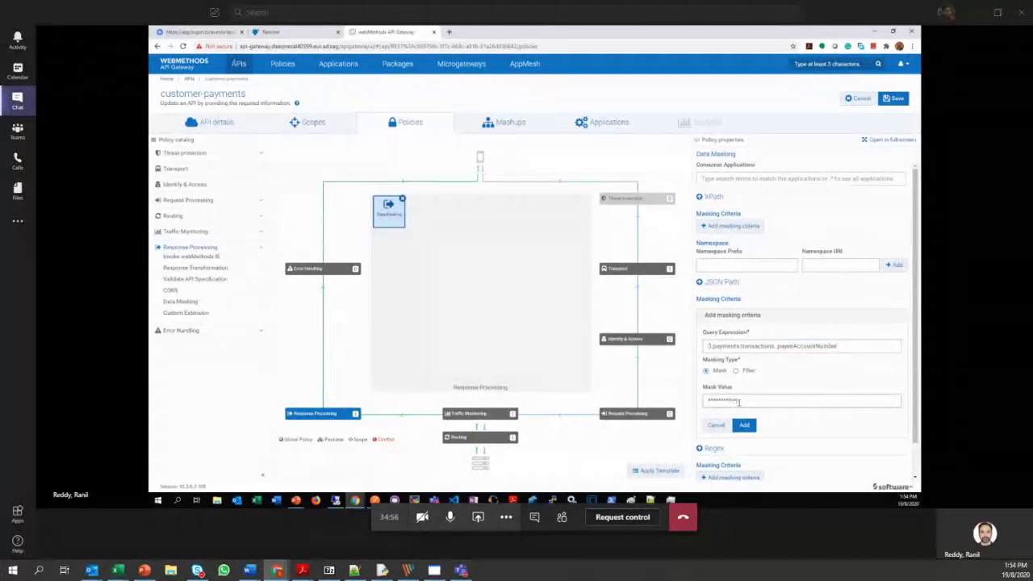
left_click(744, 425)
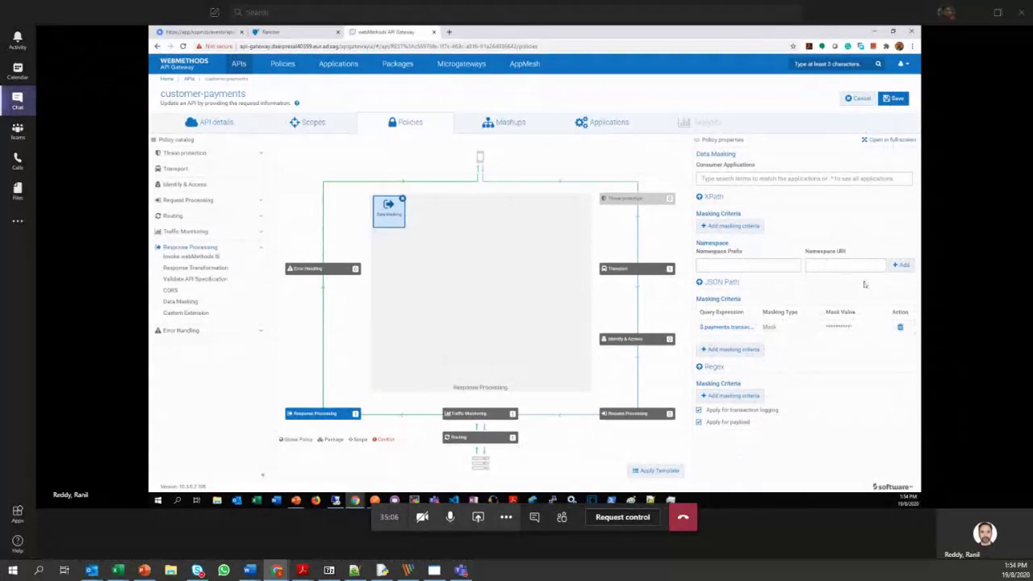
Save the API and redeploy customer-payments from its AppMesh deployment details
left_click(894, 100)
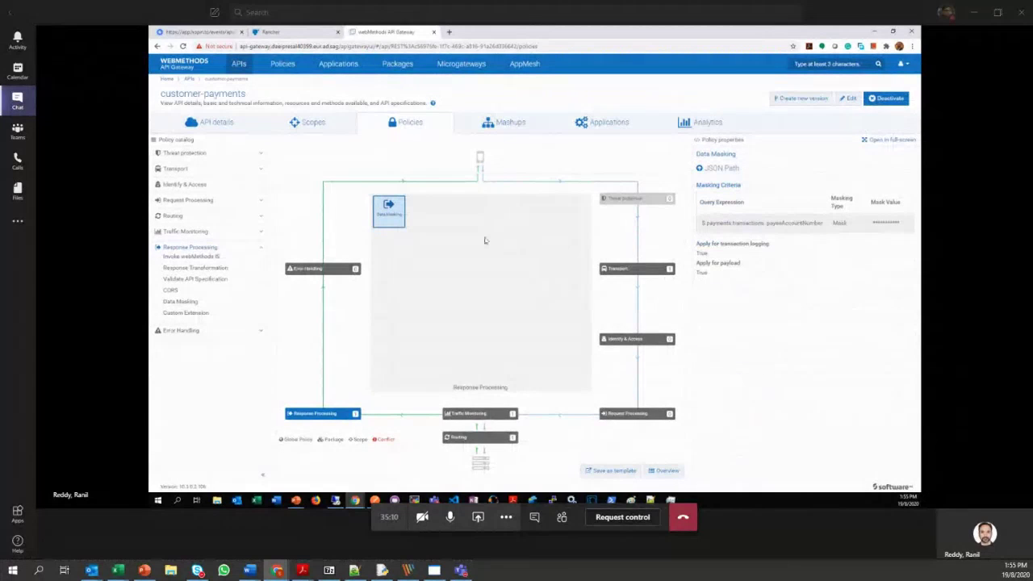
left_click(529, 67)
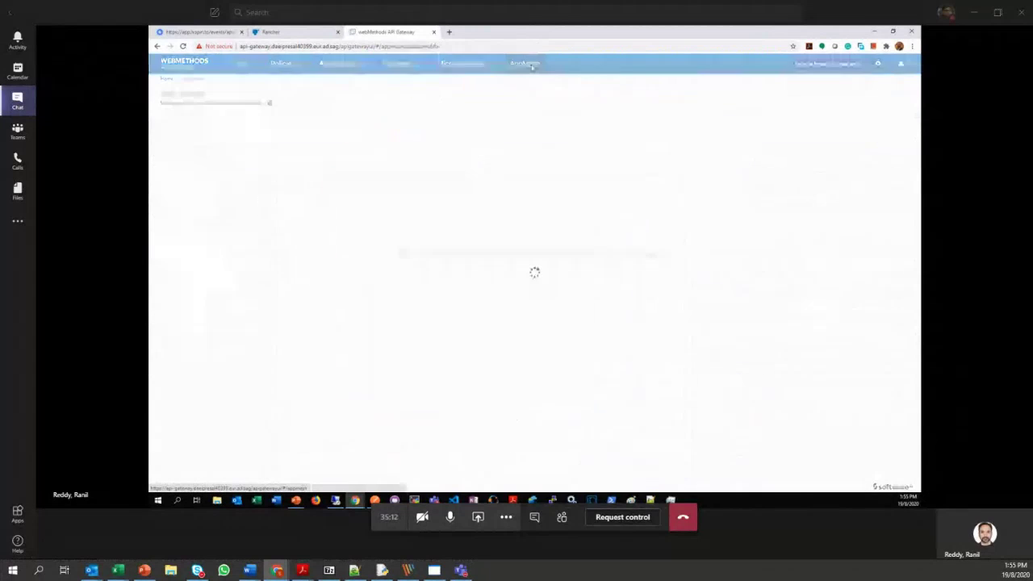
left_click(791, 191)
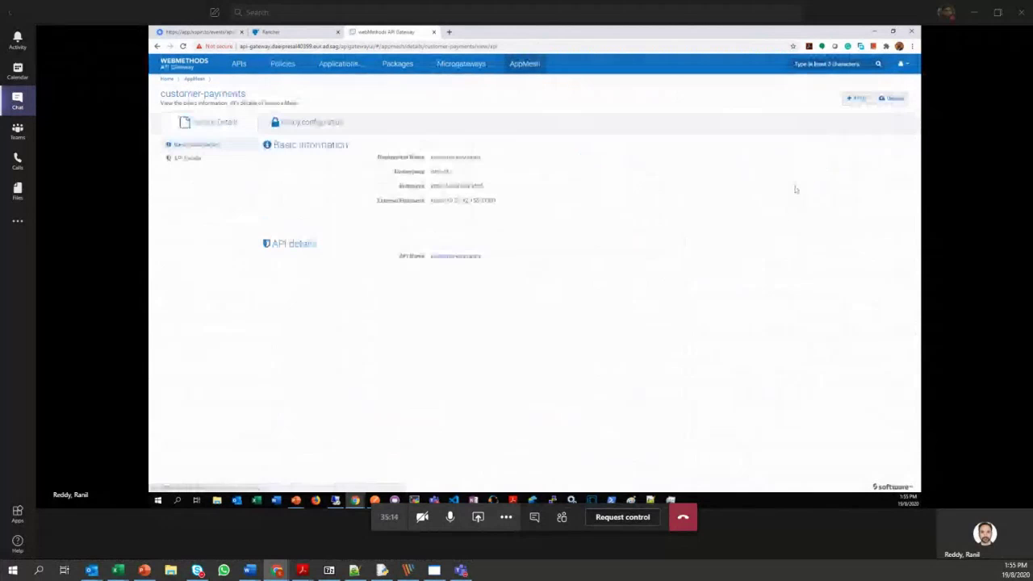
left_click(895, 100)
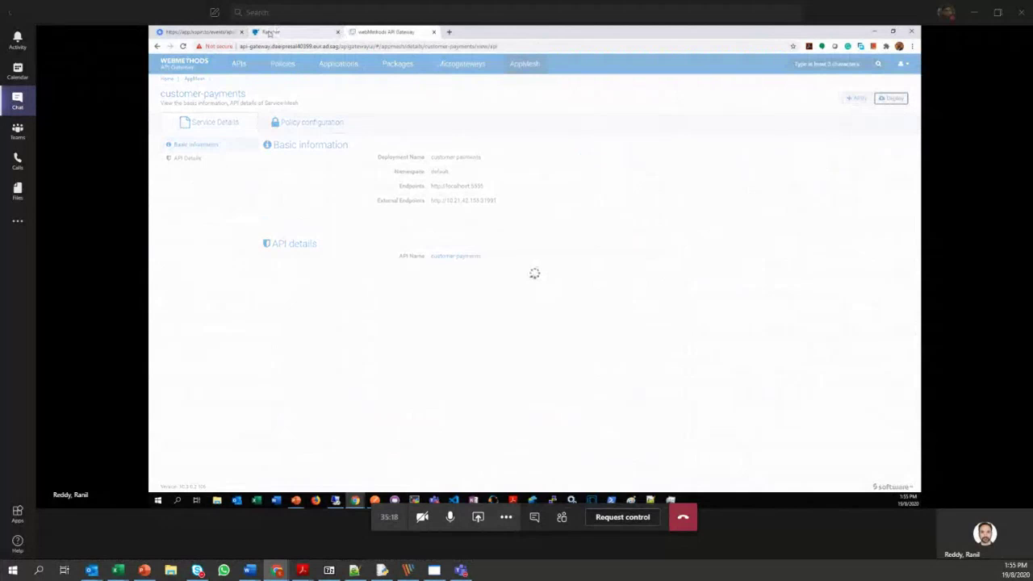
left_click(275, 33)
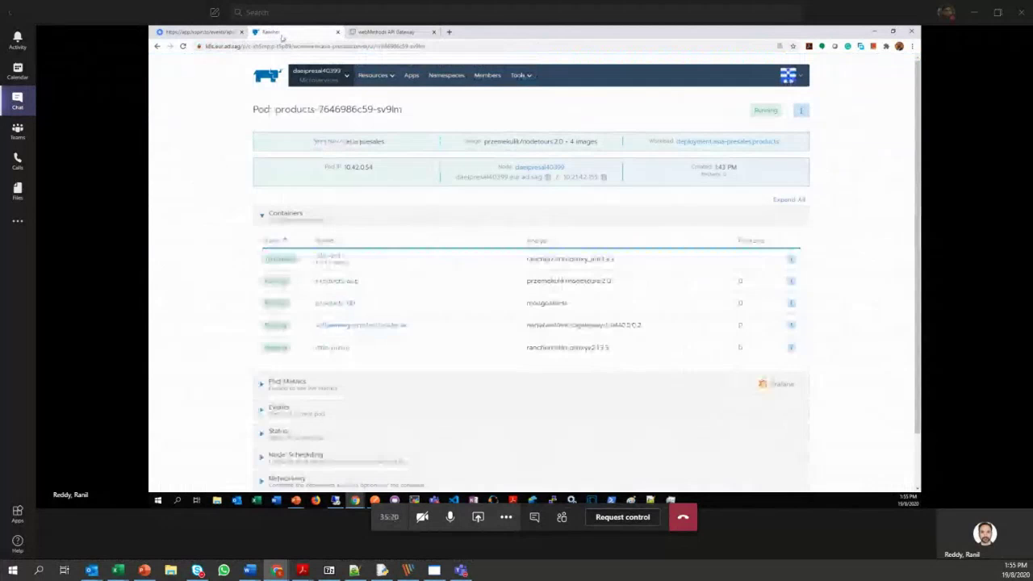
In the Microservices project, open the newest customer-payments pod and check its microgateway sidecar container
left_click(315, 75)
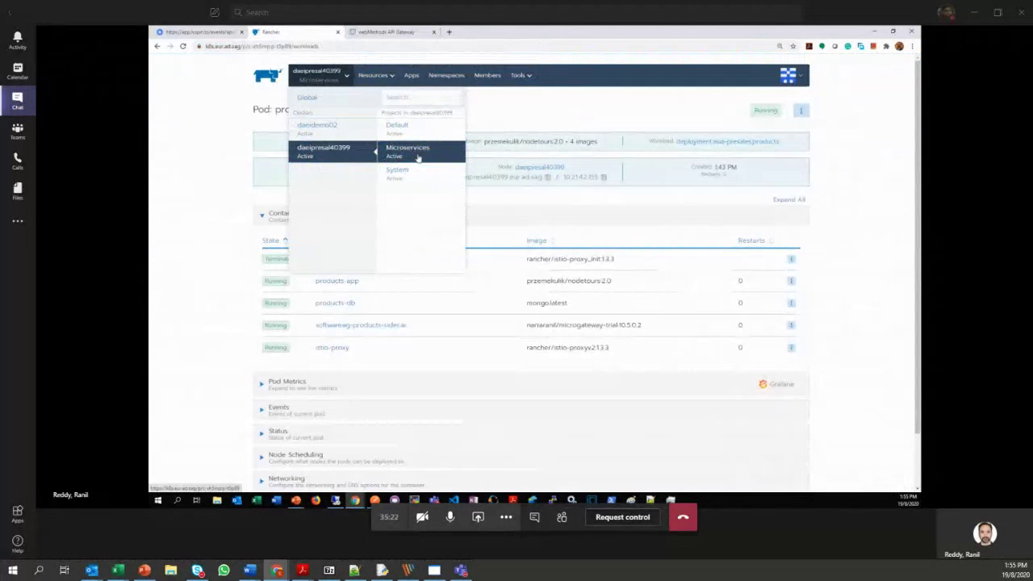
left_click(419, 155)
left_click(363, 214)
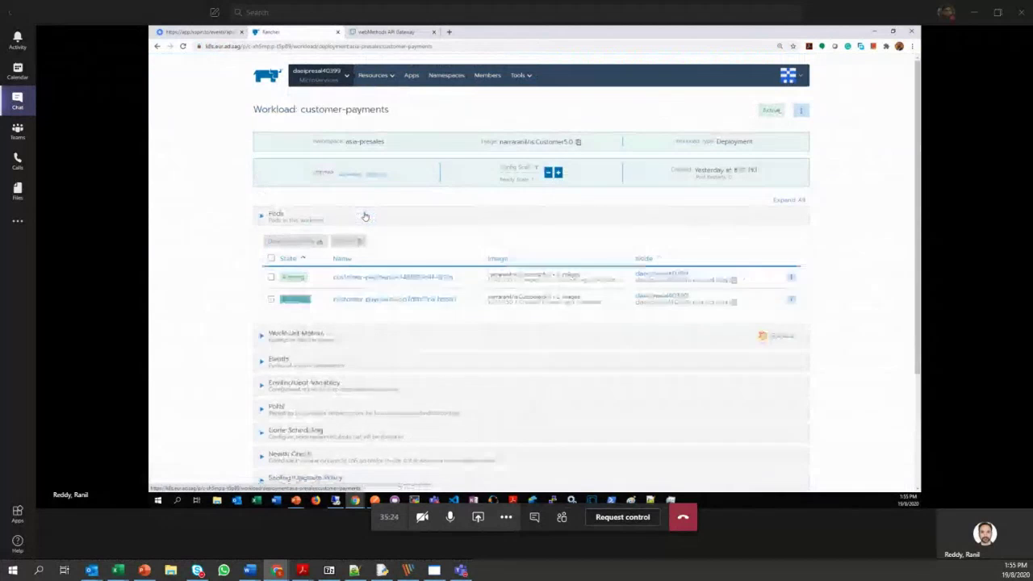
left_click(373, 277)
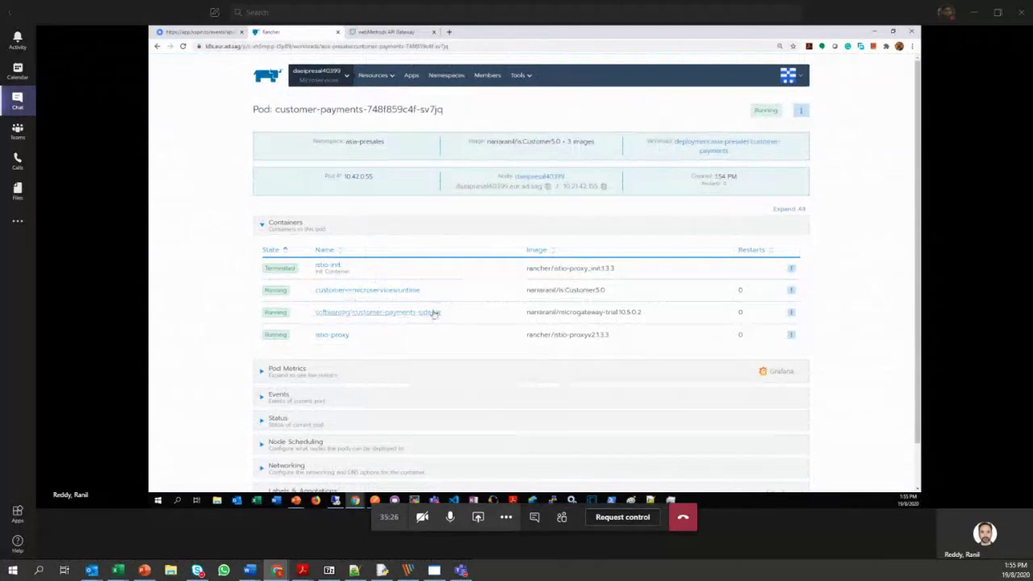
left_click_drag(448, 314, 314, 313)
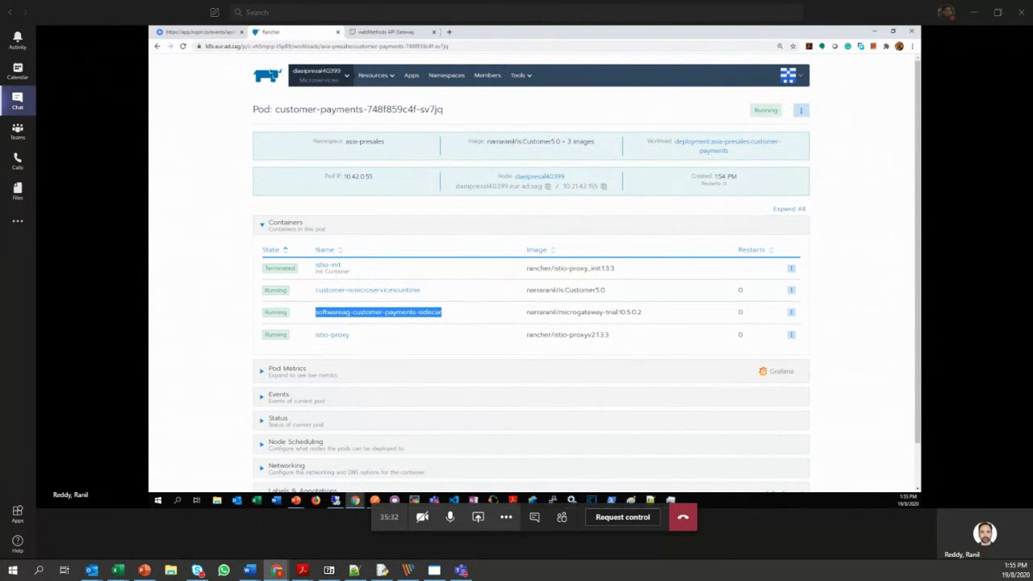
key("alt+Tab")
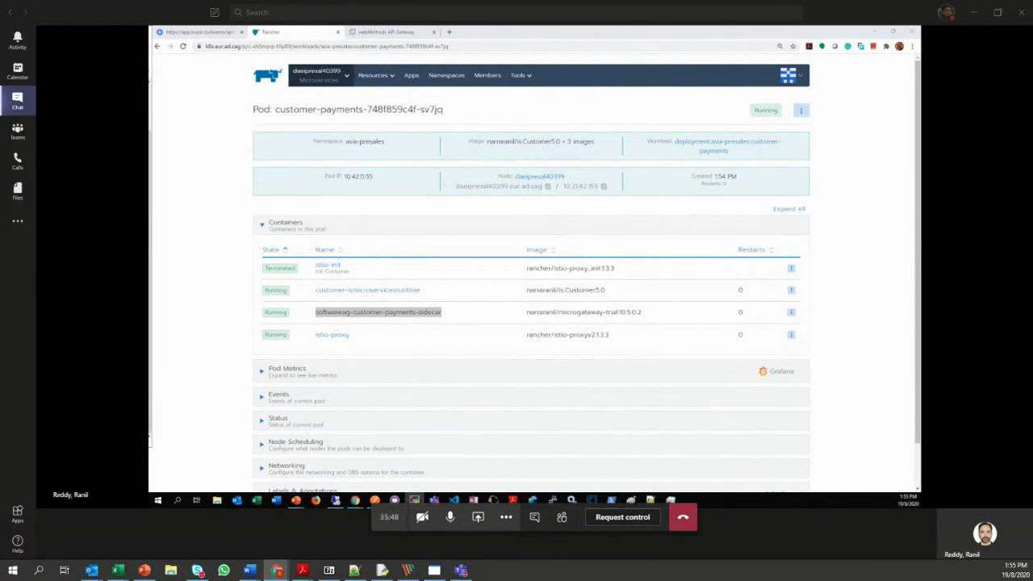
key("ctrl+plus")
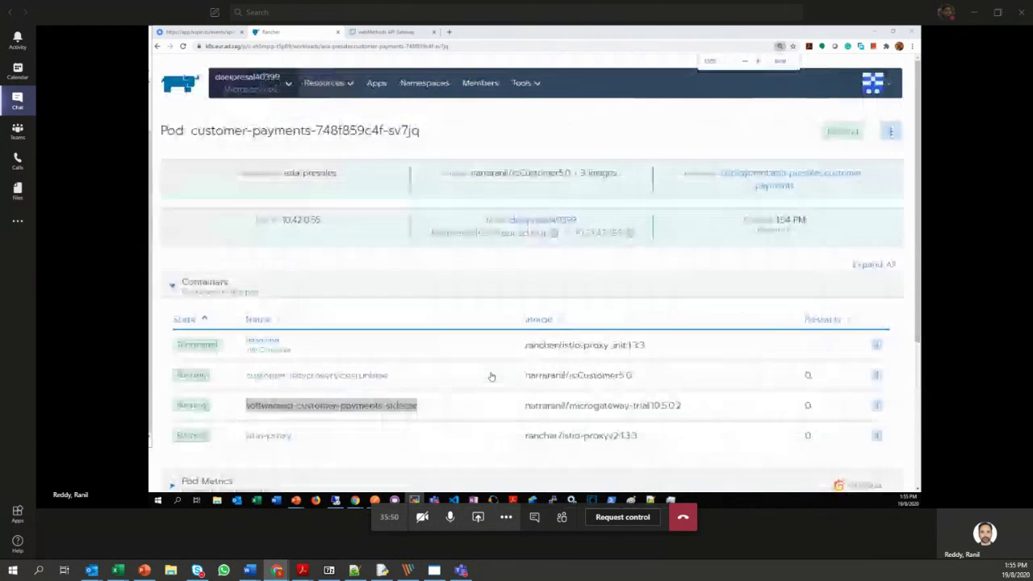
key("alt+Tab")
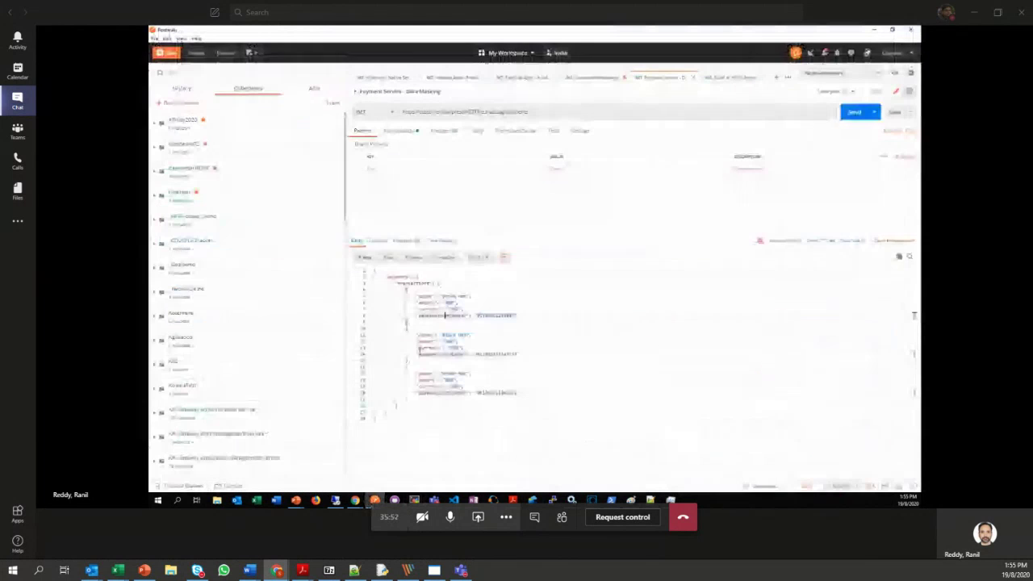
Resend the payments GET request and verify payeeAccountNumber values come back masked as asterisks
left_click(551, 115)
left_click_drag(561, 112, 399, 113)
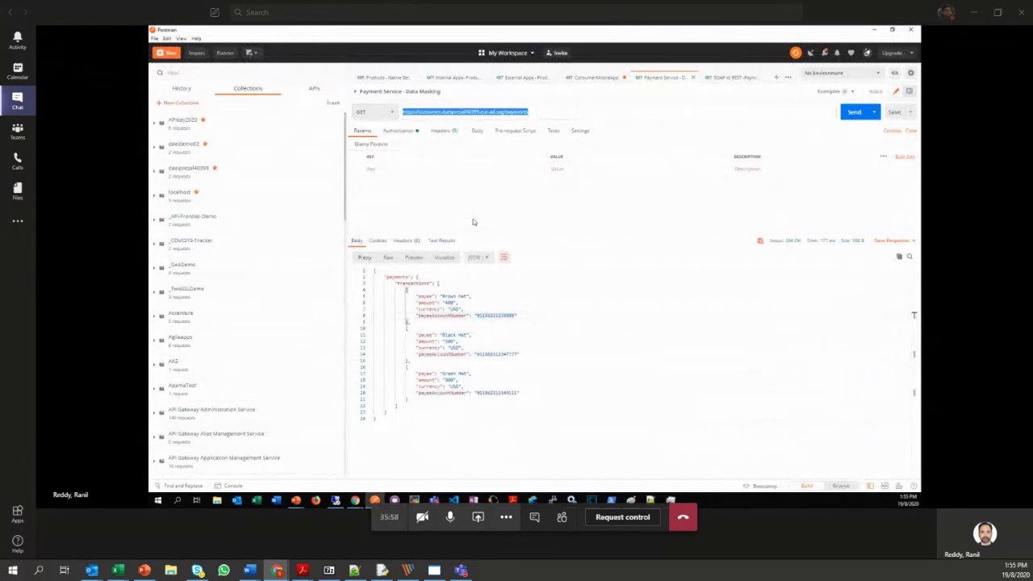
left_click(532, 111)
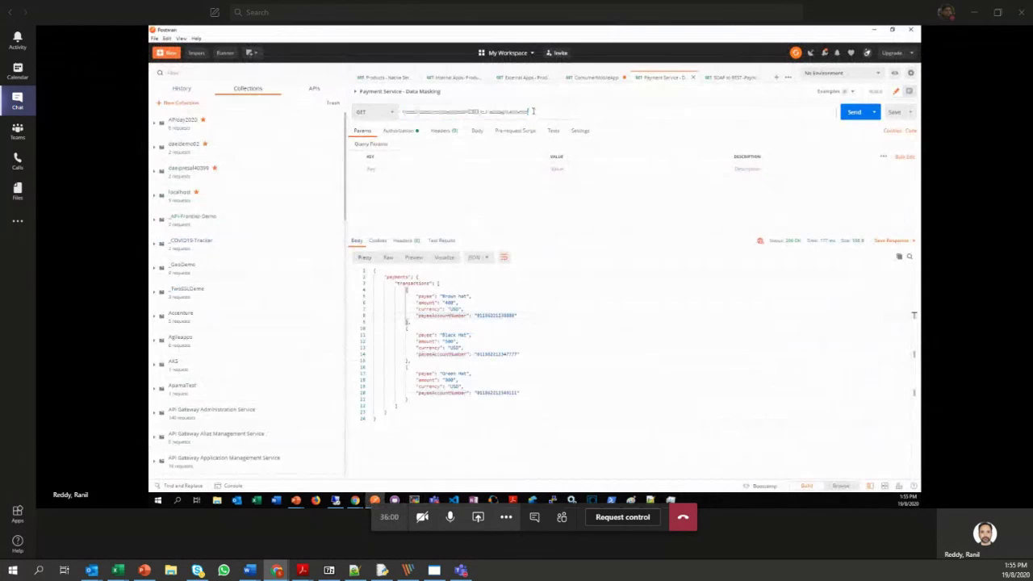
left_click(856, 113)
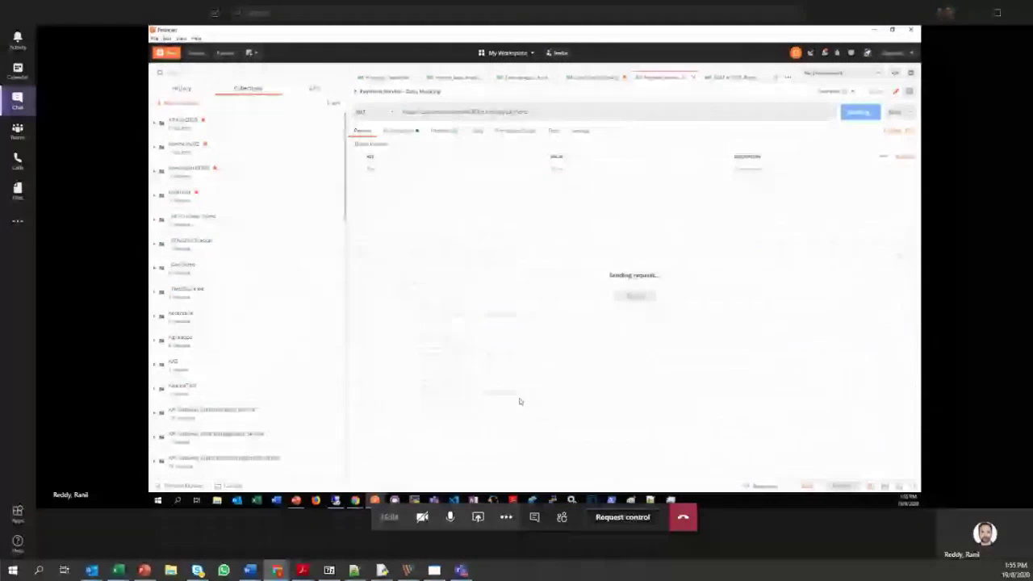
left_click_drag(413, 314, 518, 315)
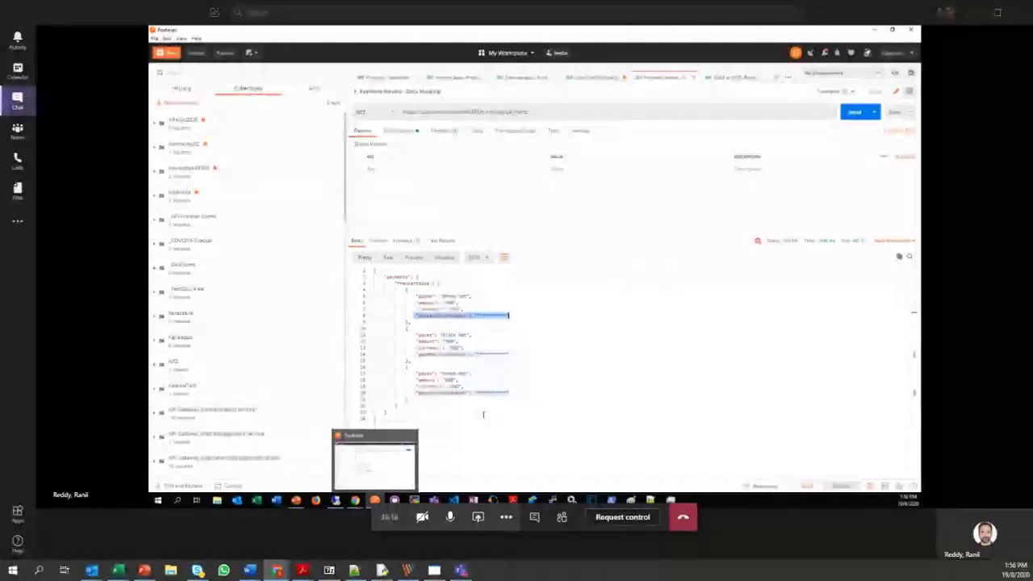
left_click(416, 418)
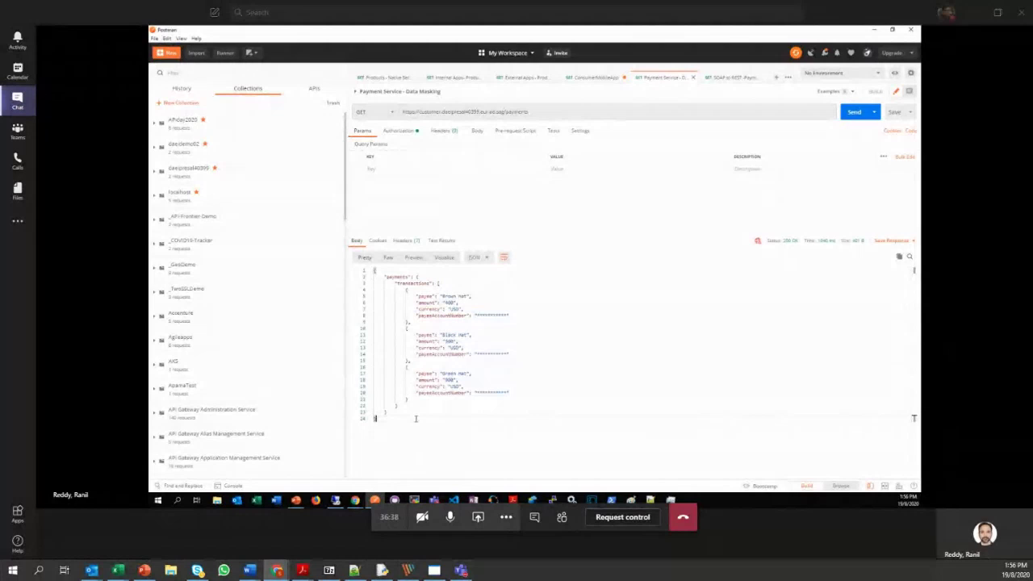
Return to the APIGATEWAY - APPMESH Demo Scenarios presentation slide
mouse_move(376, 501)
mouse_move(296, 501)
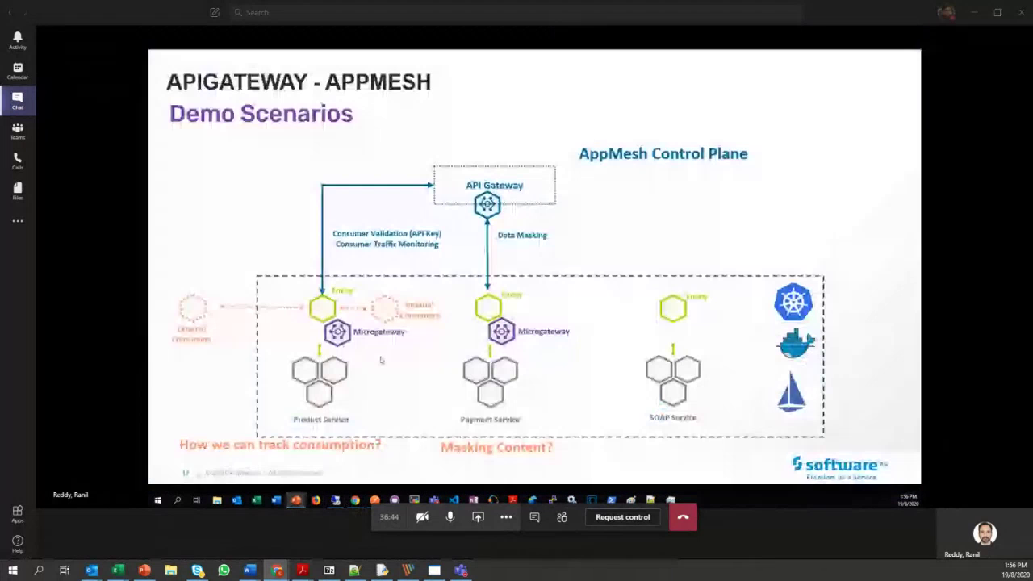
left_click(381, 460)
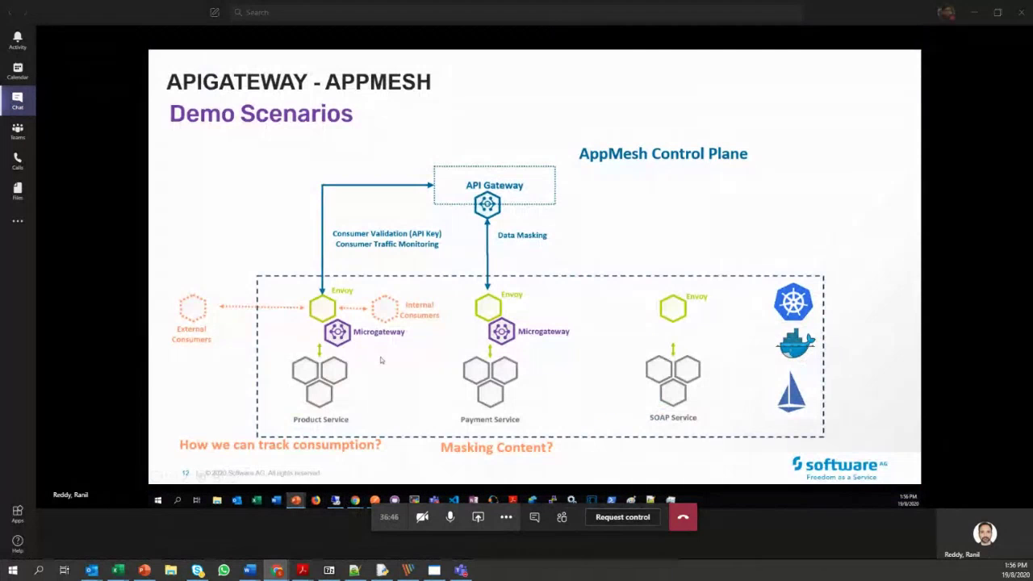